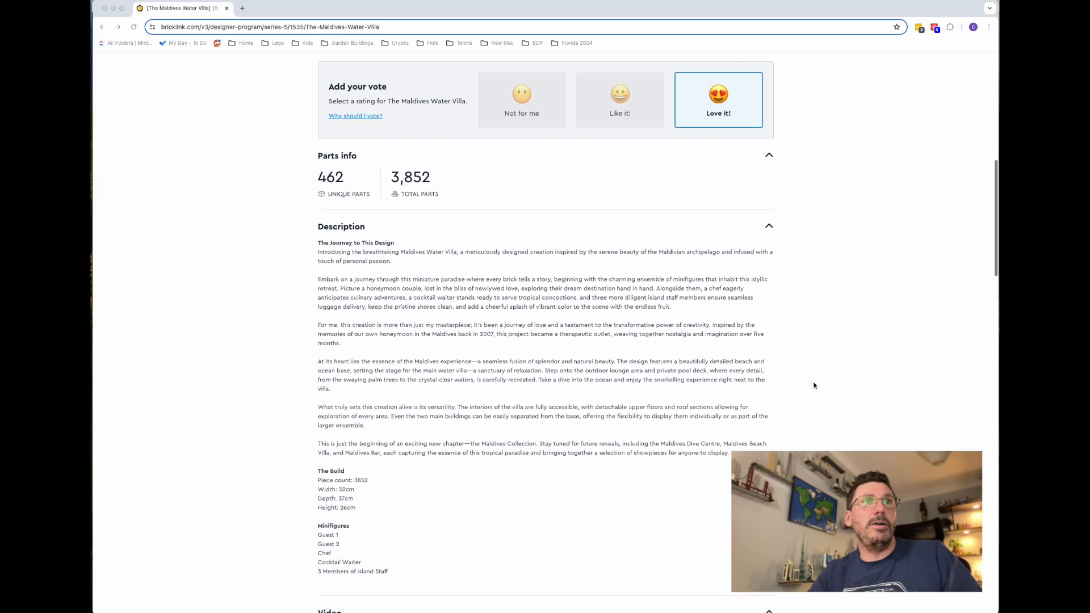
Review the Maldives Water Villa submission page, including its description, build details, video and main image
scroll(821, 383, "down", 3)
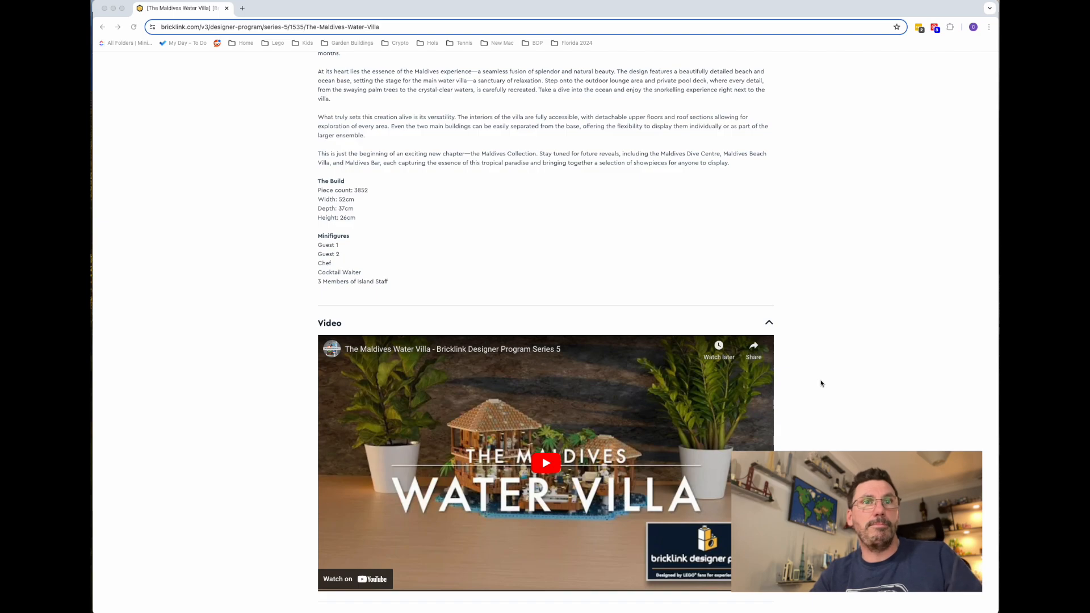
scroll(820, 384, "up", 15)
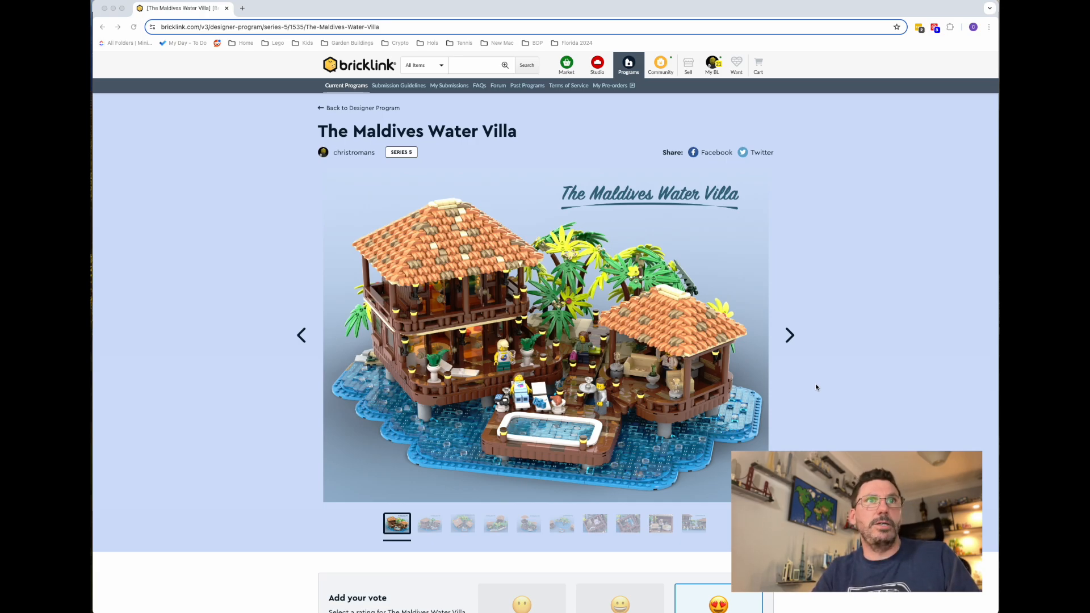
scroll(816, 385, "down", 15)
scroll(816, 387, "down", 1)
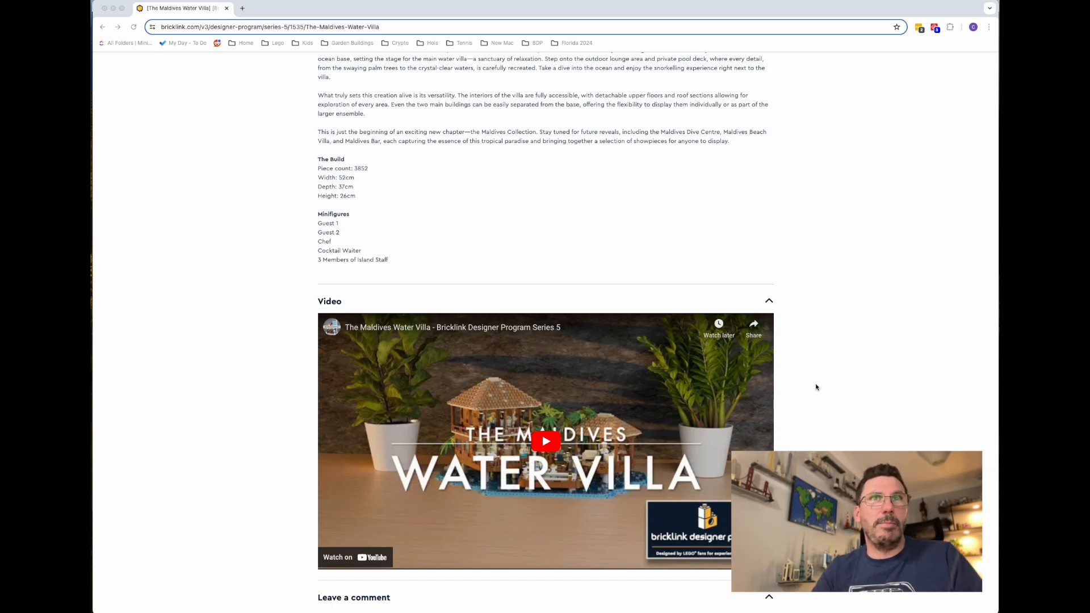
scroll(816, 387, "up", 20)
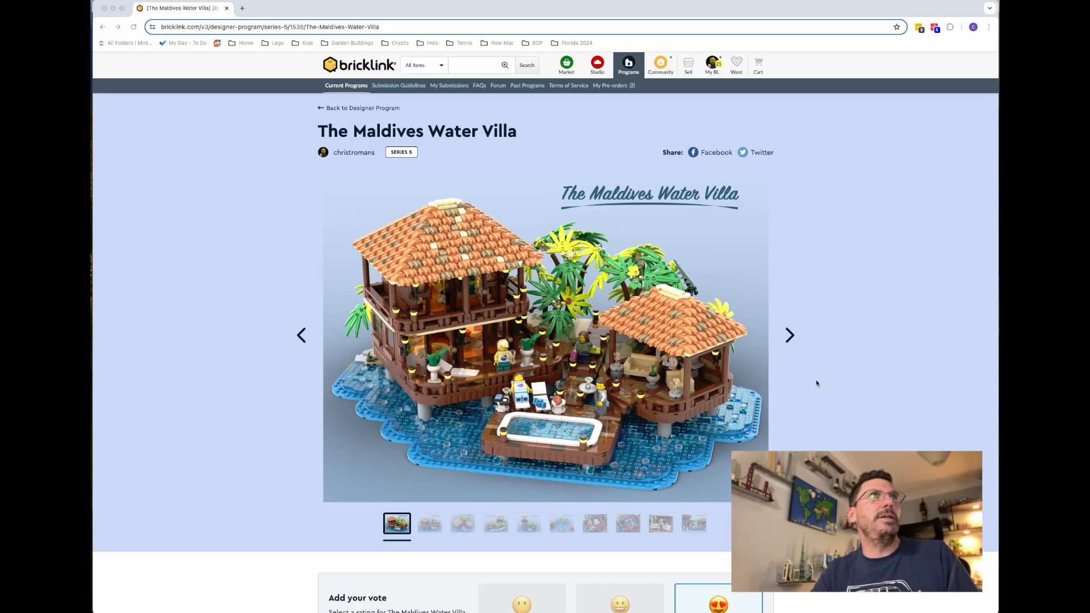
Switch to Blender and examine the Maldives Water Villa model from all sides and from above
left_click(113, 8)
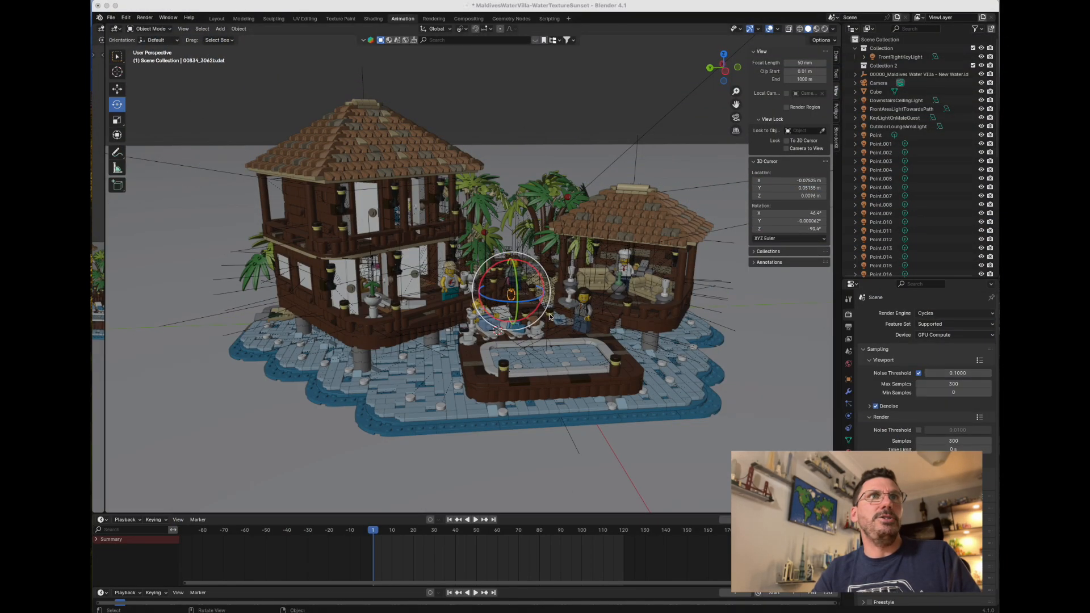
left_click(523, 292)
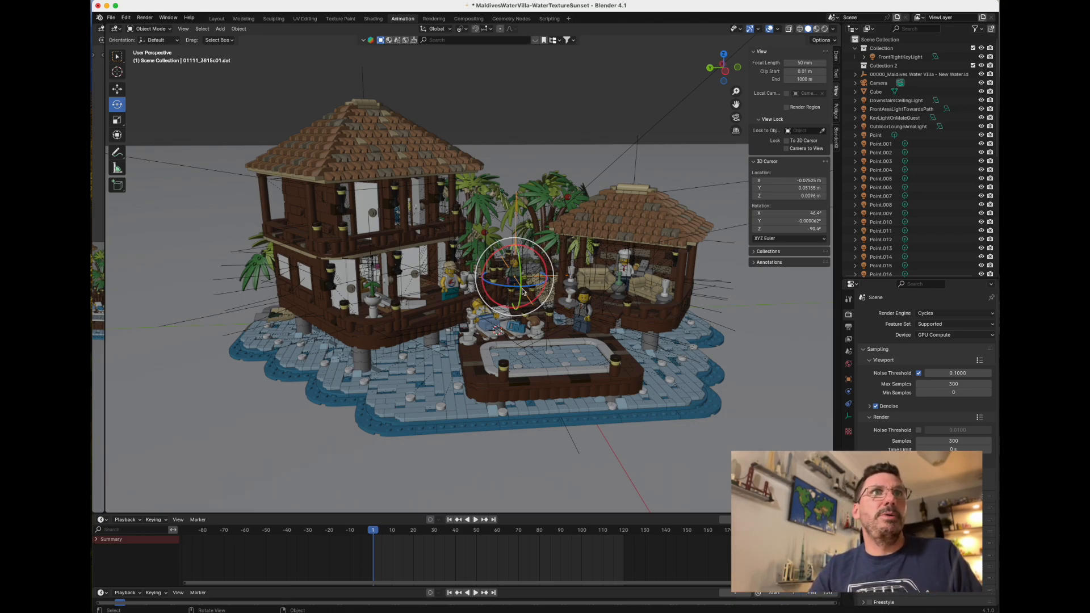
scroll(522, 292, "right", 10)
scroll(522, 291, "left", 15)
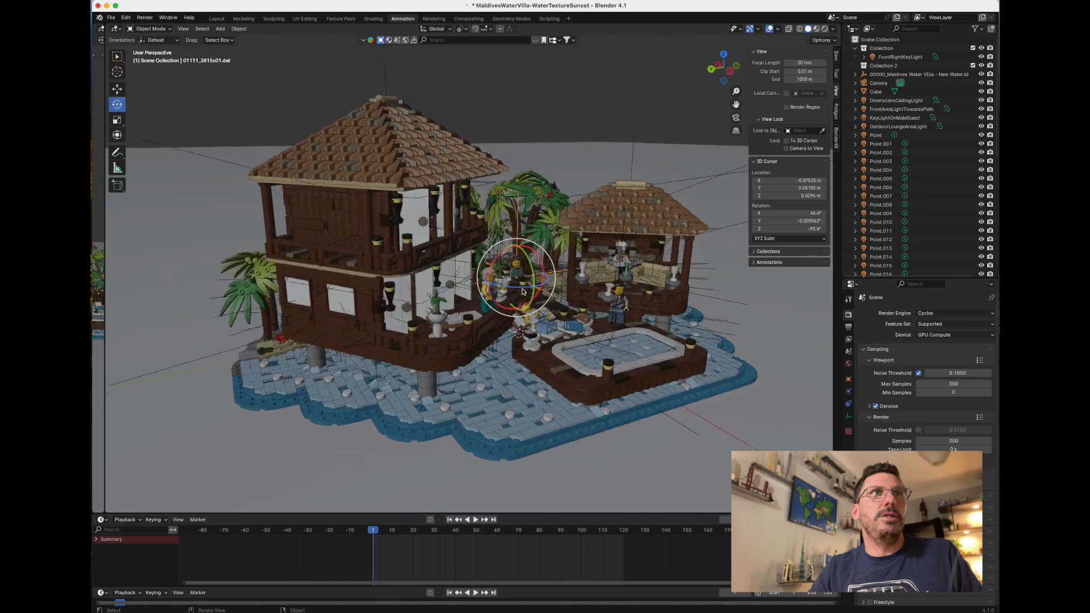
scroll(523, 292, "left", 20)
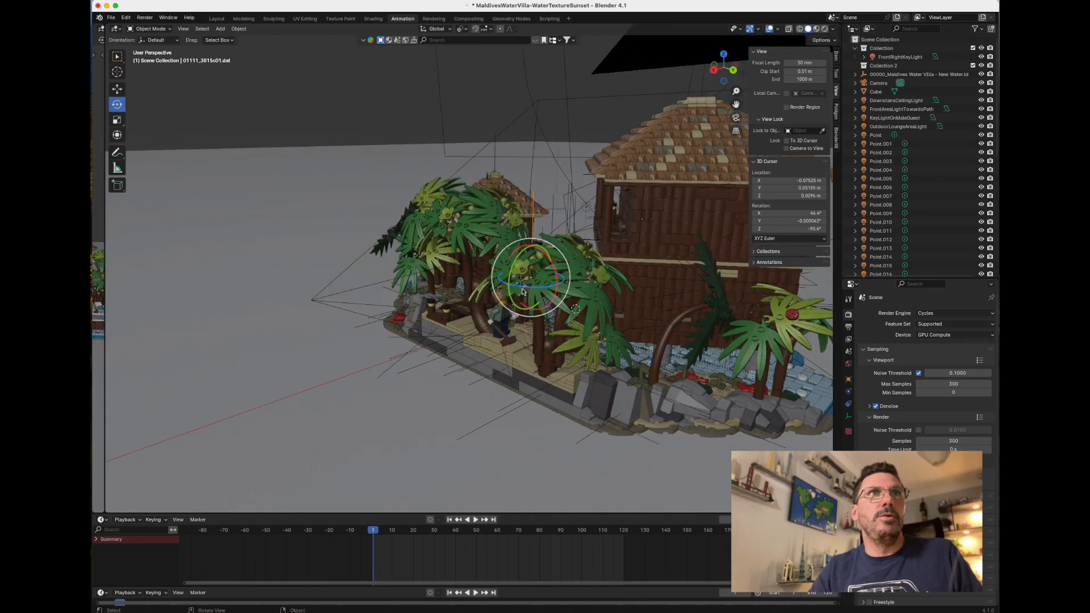
scroll(522, 292, "left", 20)
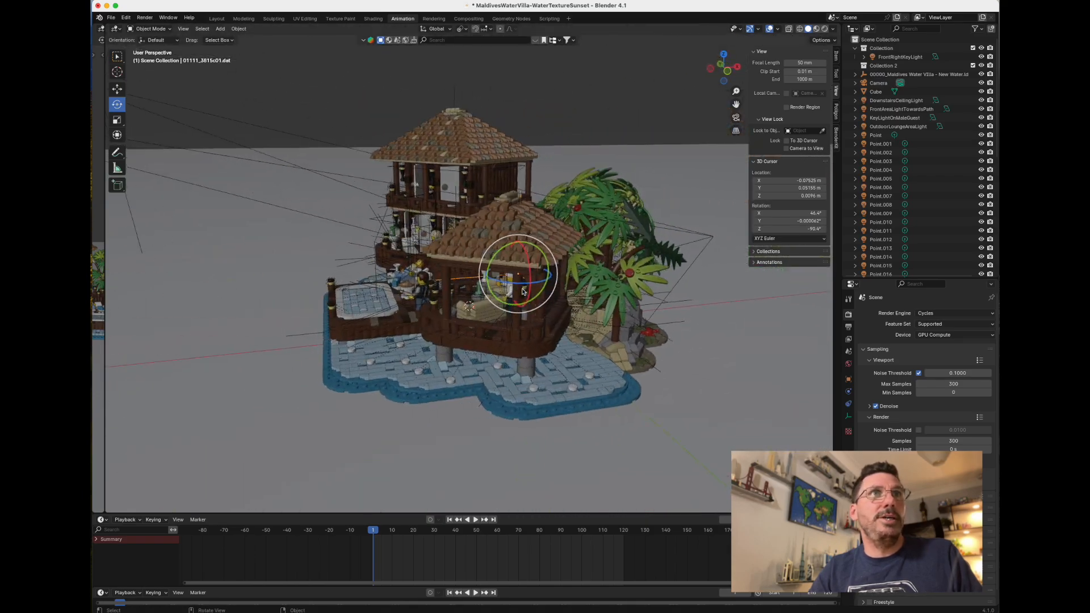
scroll(522, 291, "left", 10)
scroll(523, 292, "left", 15)
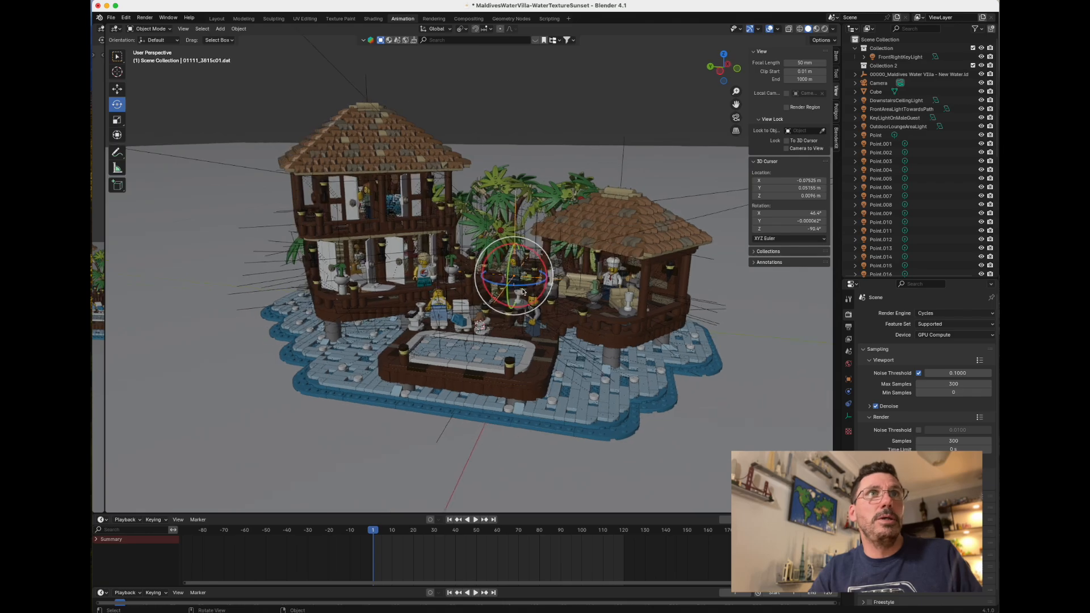
scroll(522, 291, "up", 5)
scroll(522, 291, "up", 8)
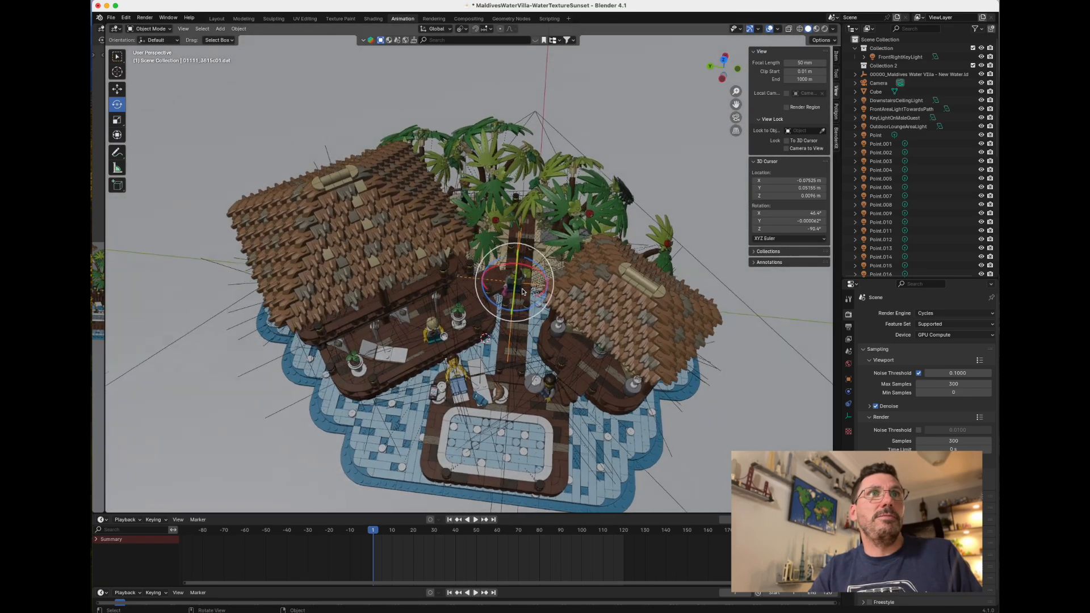
scroll(522, 291, "down", 15)
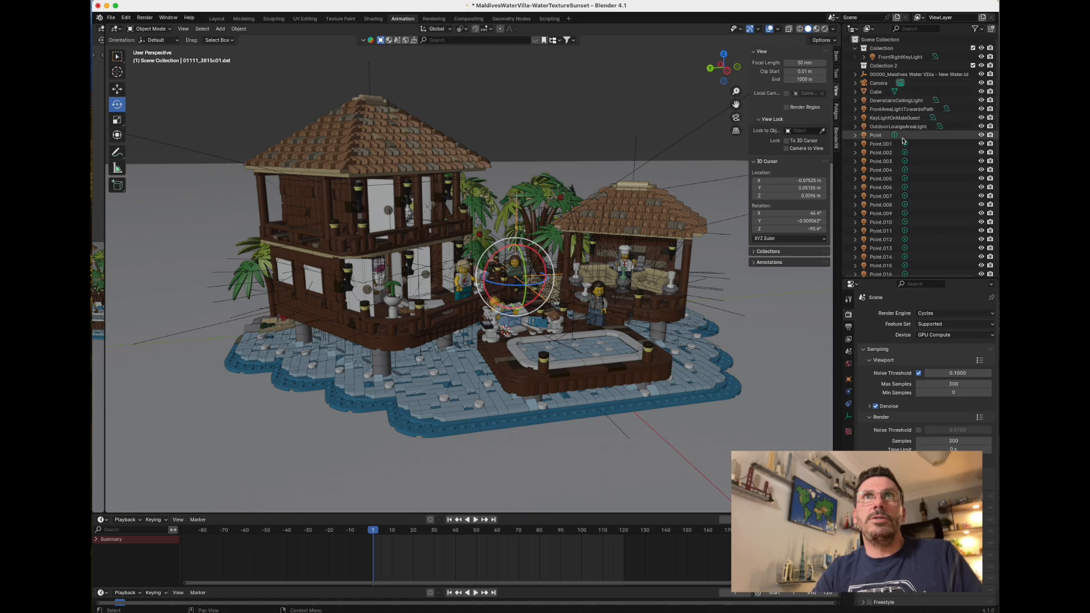
Review the list of point lights down to UpstairsCeilingLight and inspect the villa and its palm trees up close
scroll(902, 141, "down", 5)
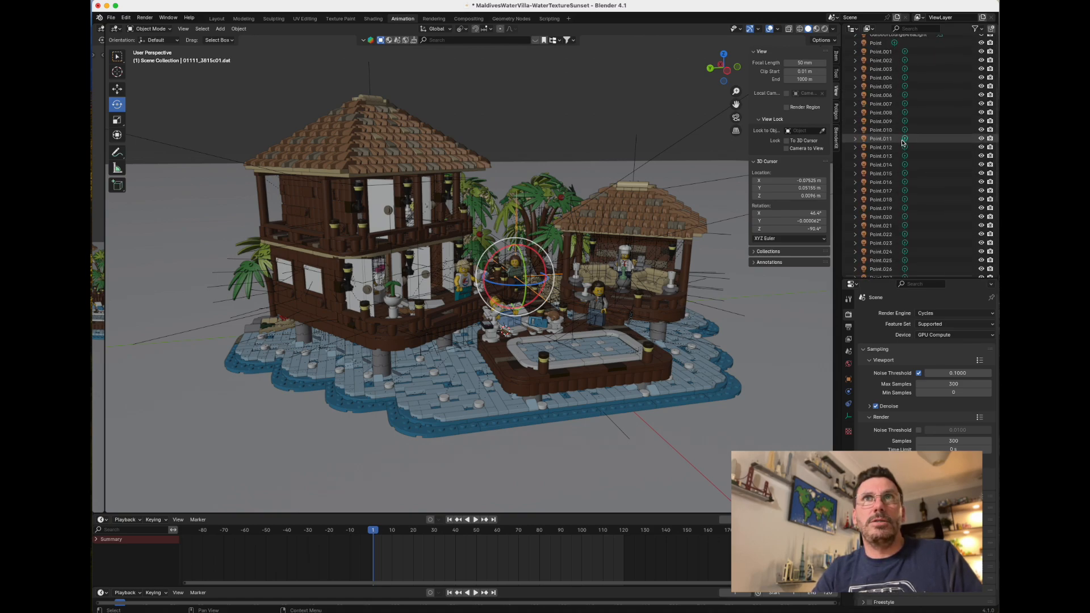
scroll(904, 142, "down", 7)
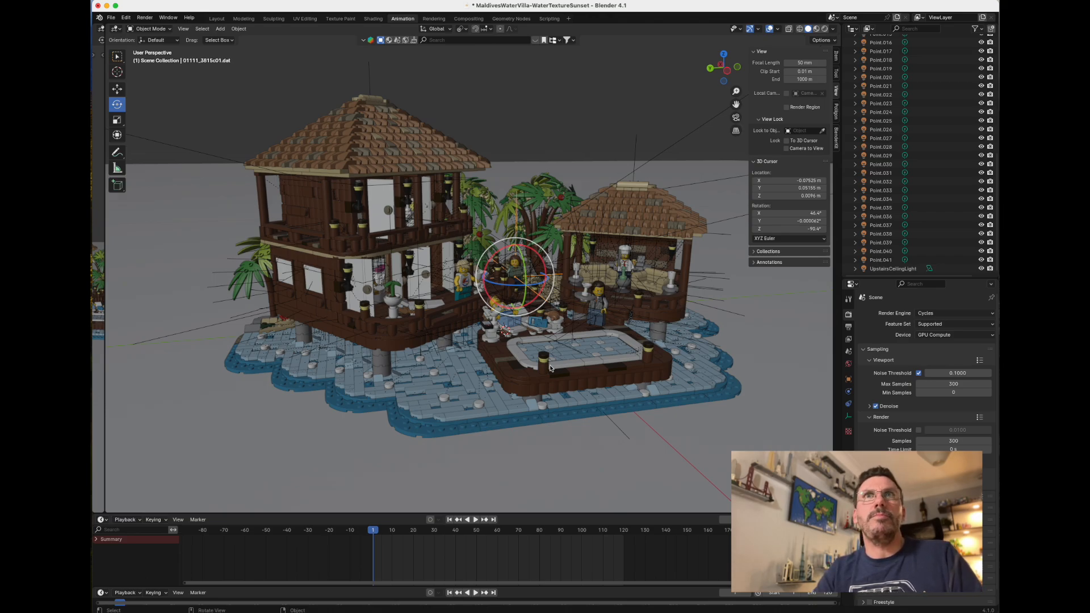
scroll(550, 366, "up", 10)
scroll(563, 366, "up", 10)
scroll(563, 366, "up", 15)
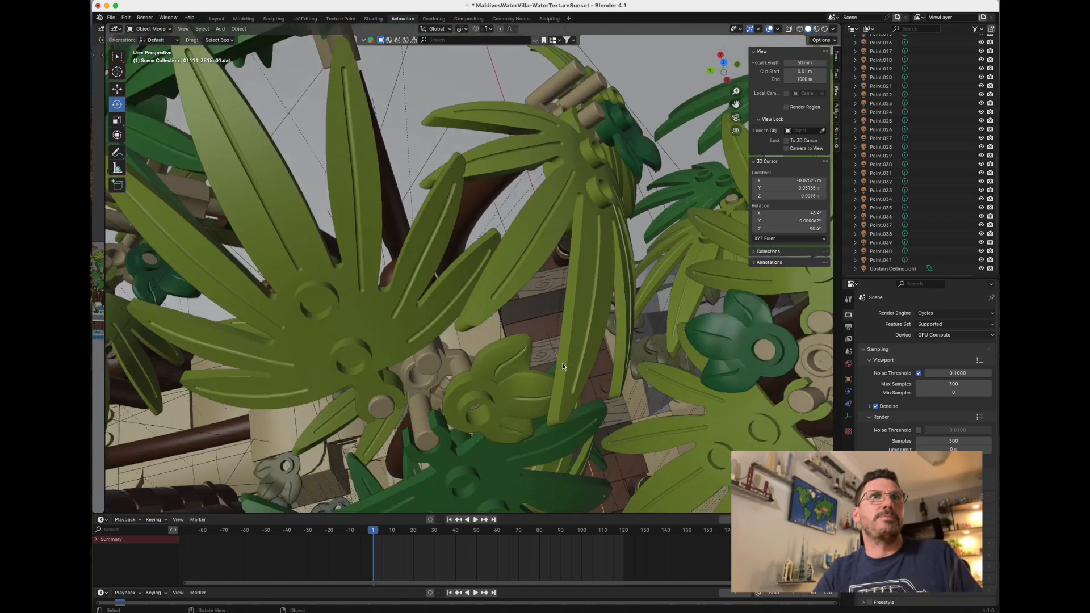
scroll(563, 366, "down", 15, "ctrl")
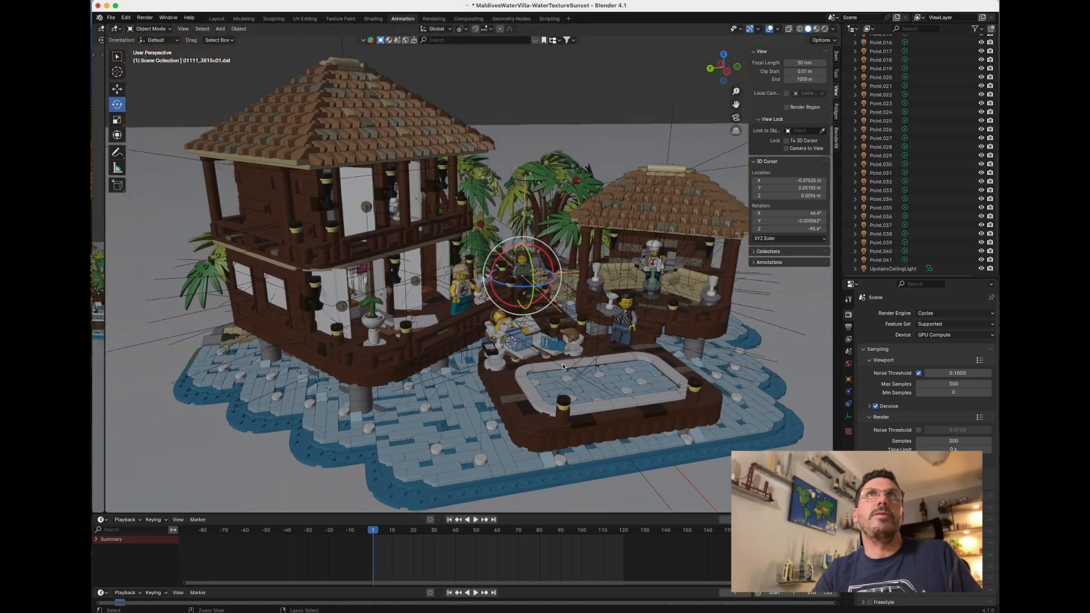
scroll(563, 366, "down", 3, "ctrl")
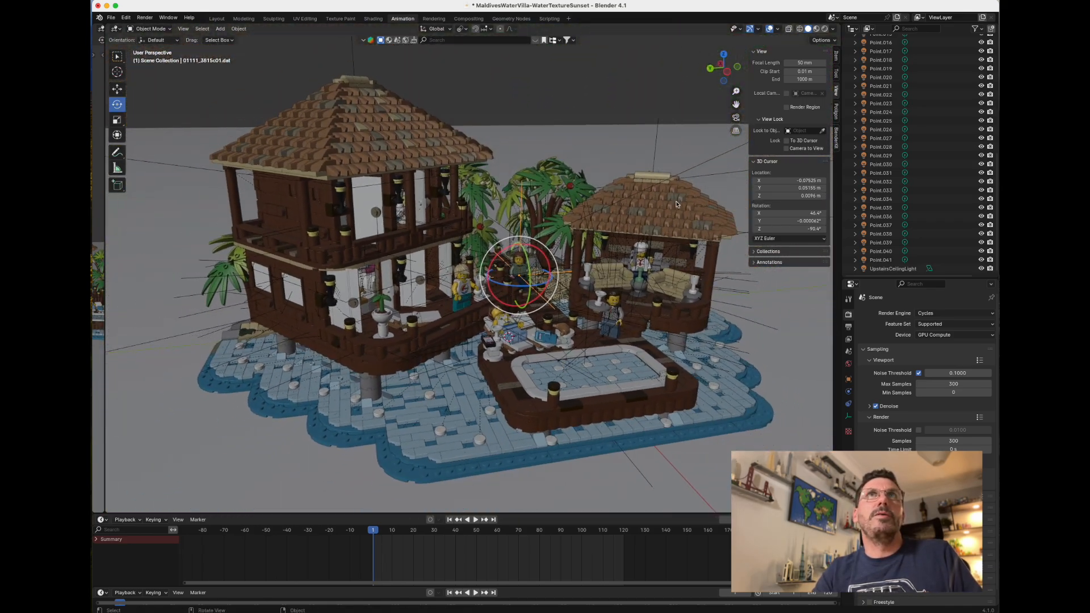
Preview the villa in Rendered viewport shading from several angles, and return to Solid shading
left_click(825, 30)
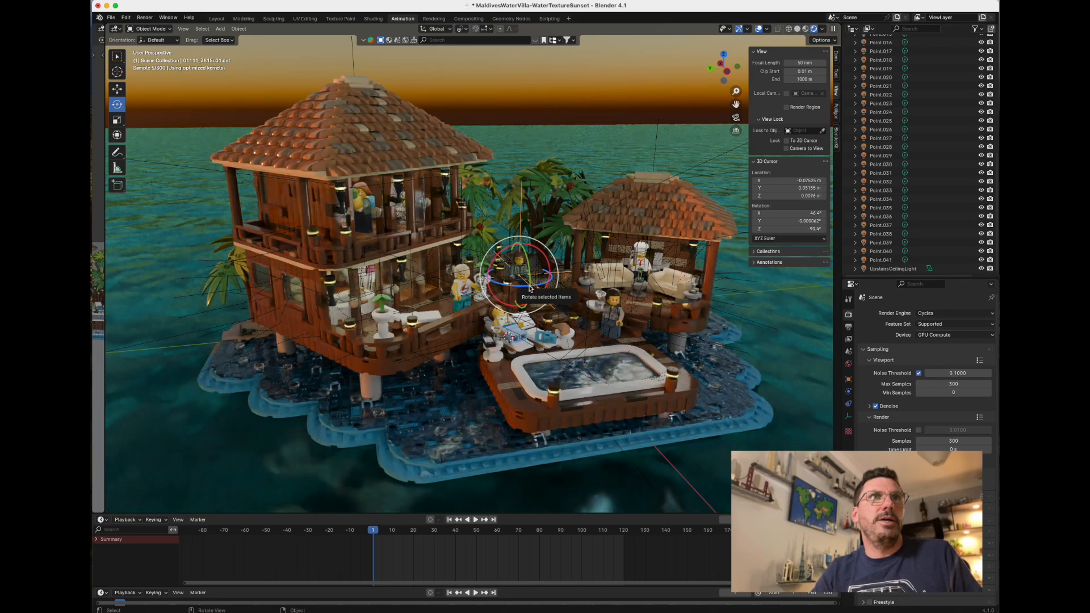
scroll(529, 289, "right", 10)
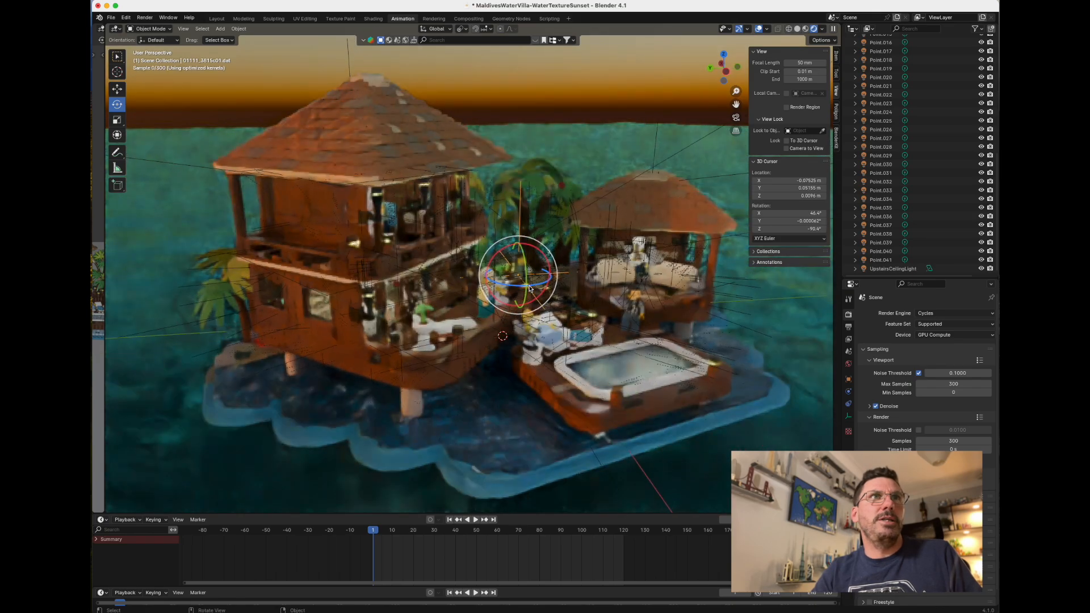
scroll(530, 289, "right", 10)
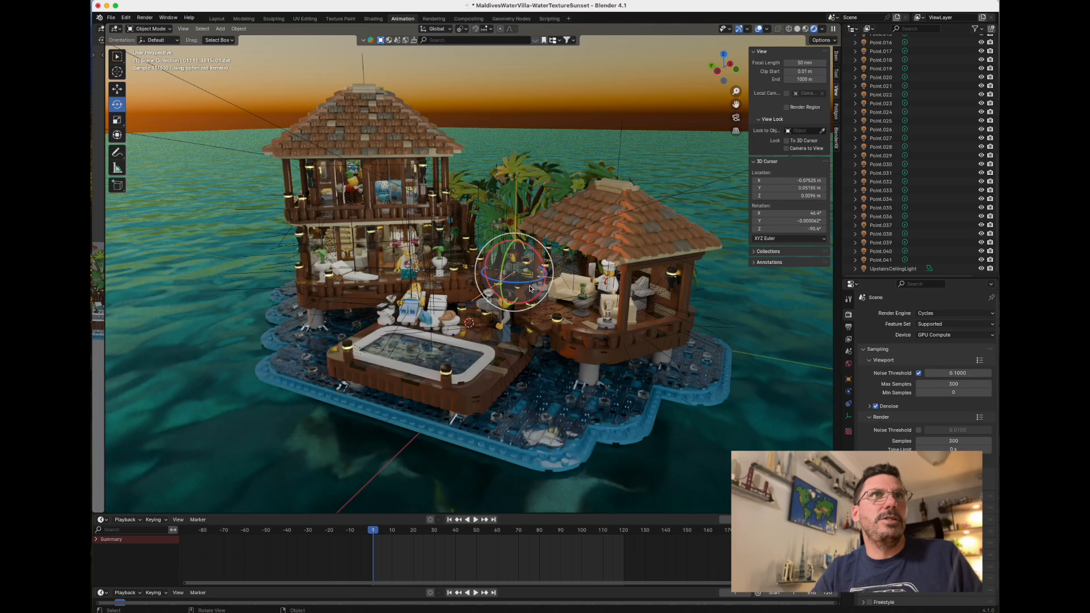
scroll(530, 288, "up", 2)
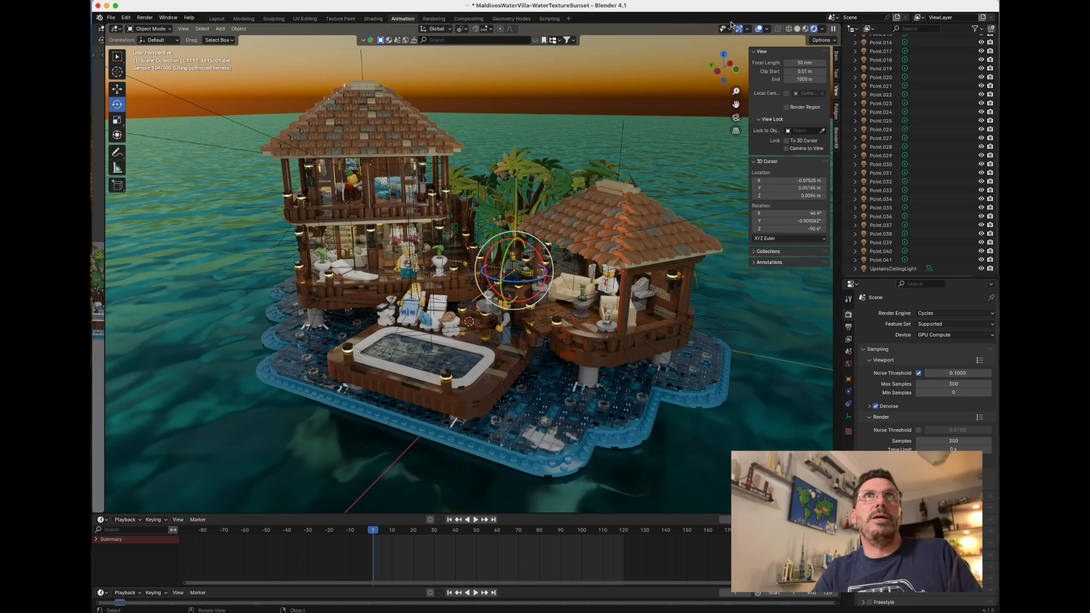
left_click(797, 30)
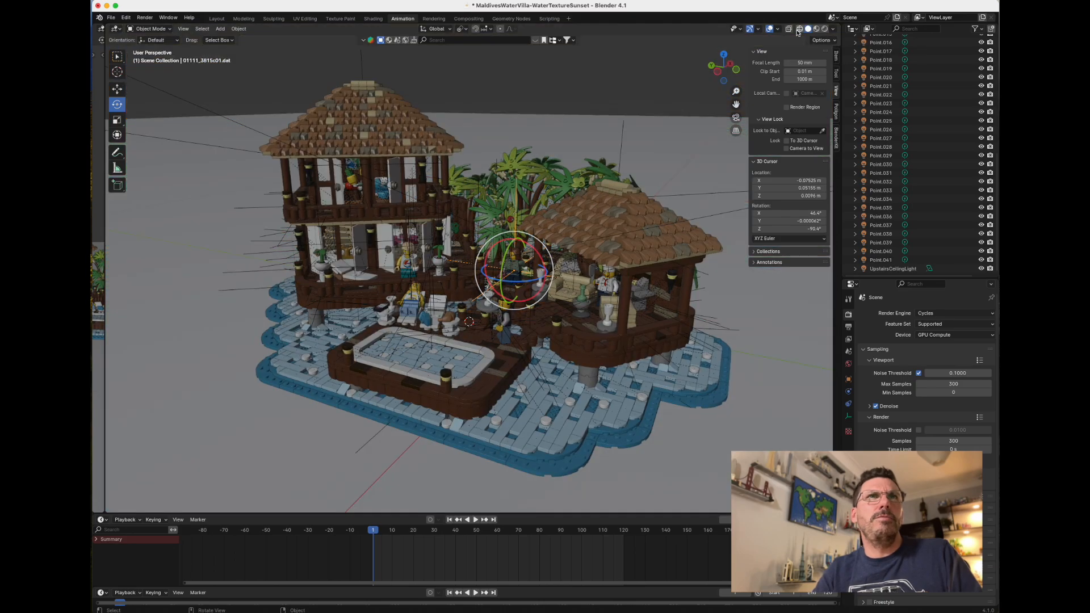
middle_click_drag(650, 212, 651, 212)
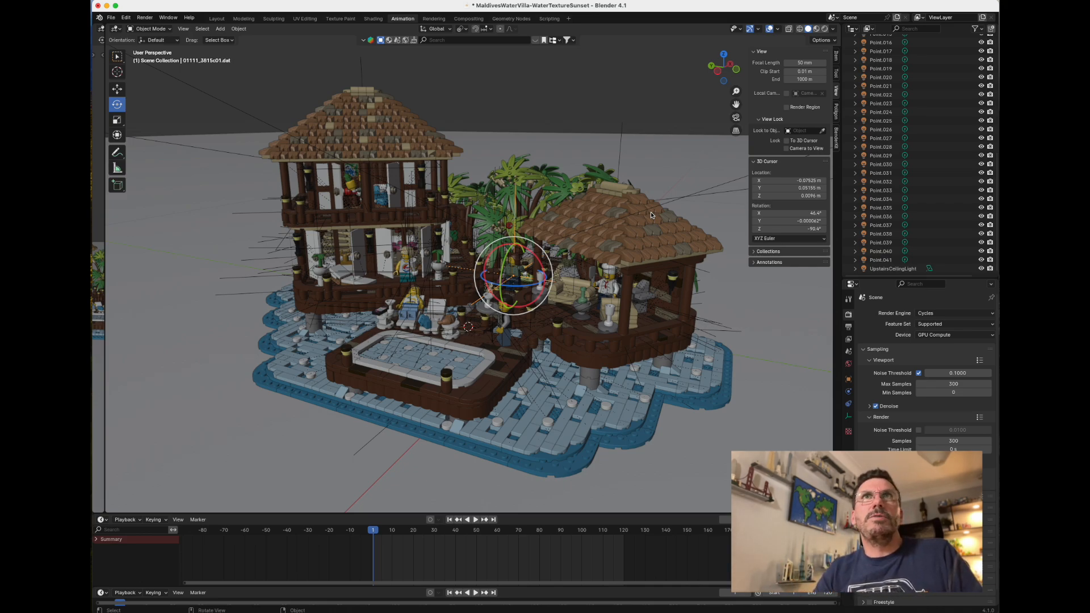
Select the Camera object in the scene and look through it
scroll(874, 139, "up", 10)
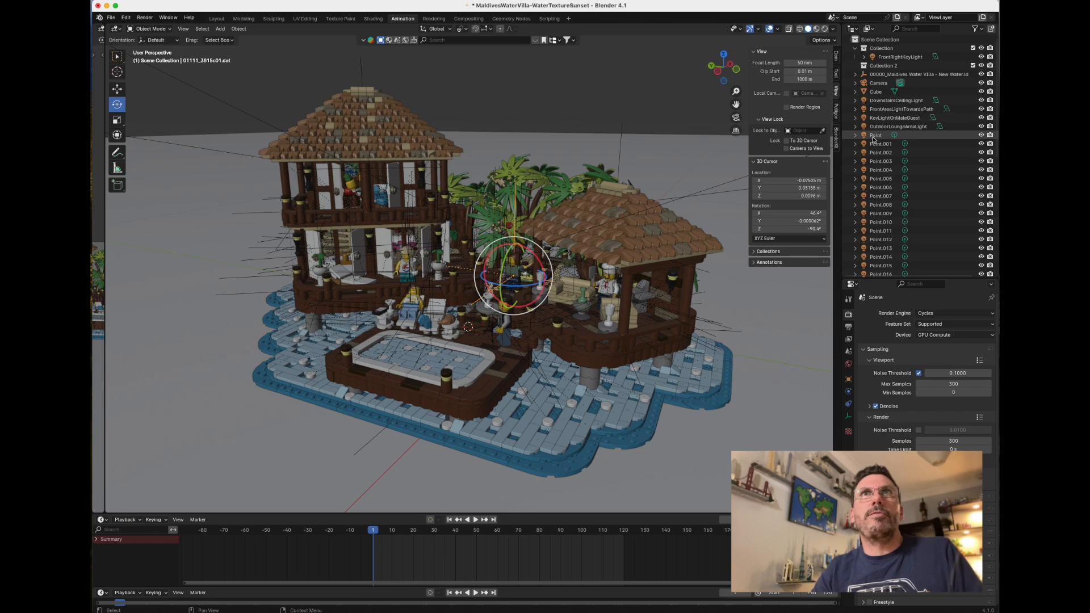
left_click(877, 83)
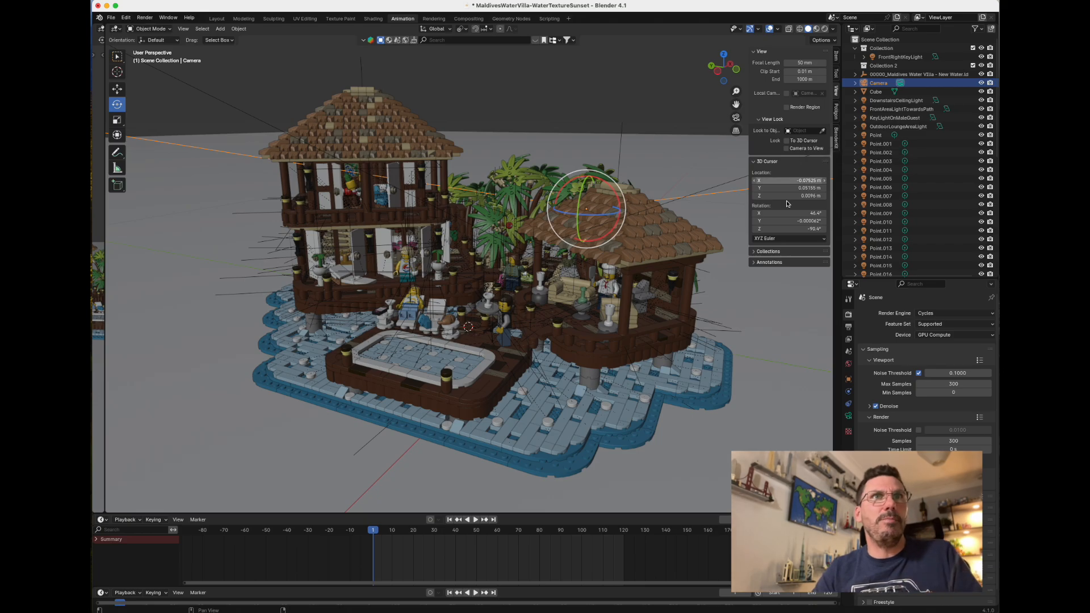
middle_click_drag(748, 285, 713, 454)
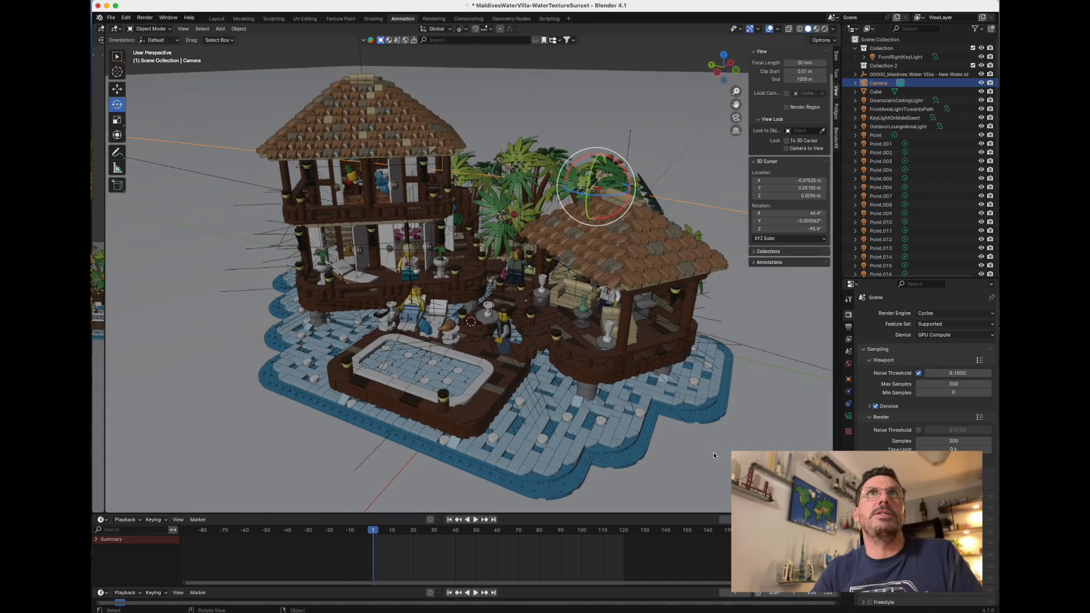
left_click(736, 117)
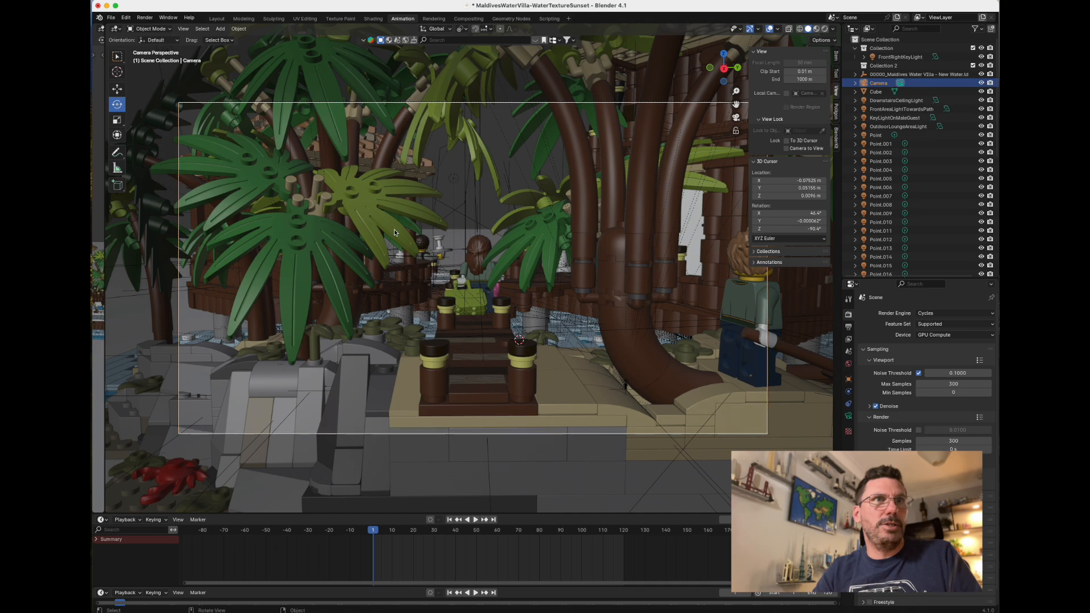
Restore the camera view and insert a Location keyframe for the camera at frame 1
key("KP_0")
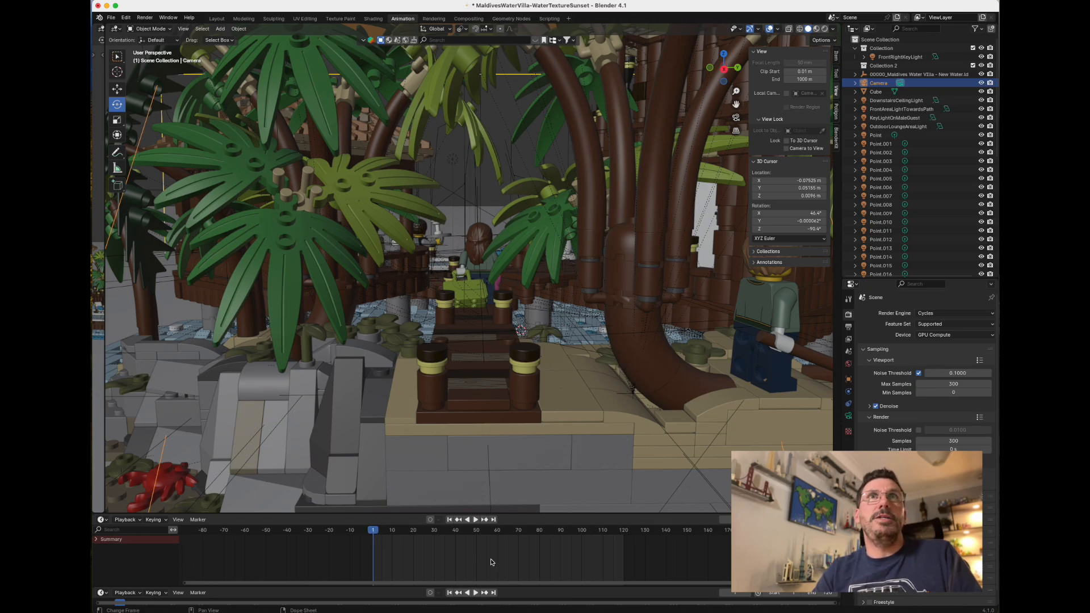
left_click(738, 119)
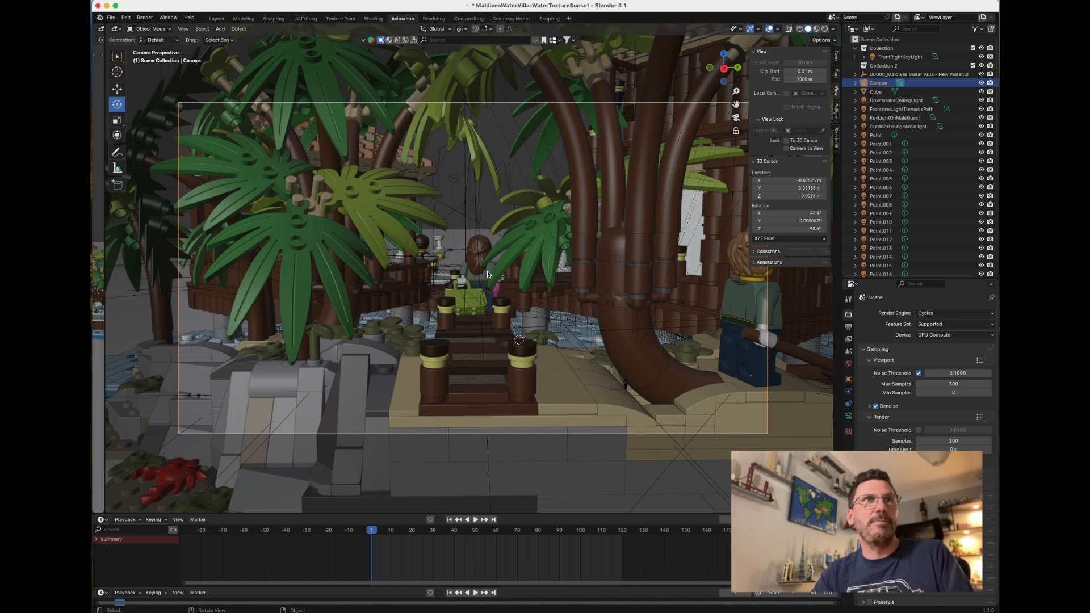
key("i")
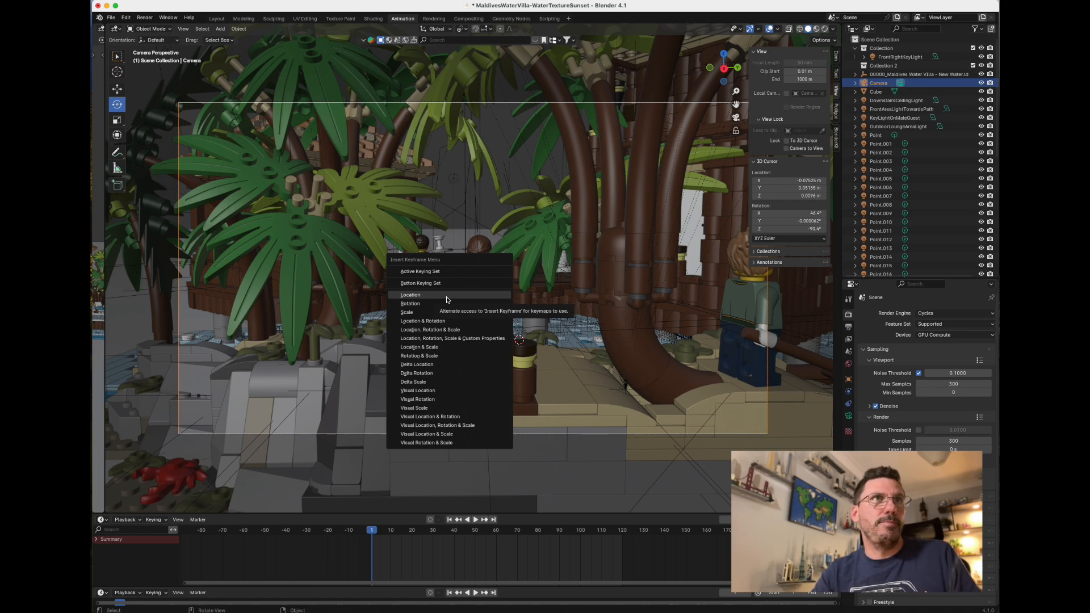
left_click(446, 297)
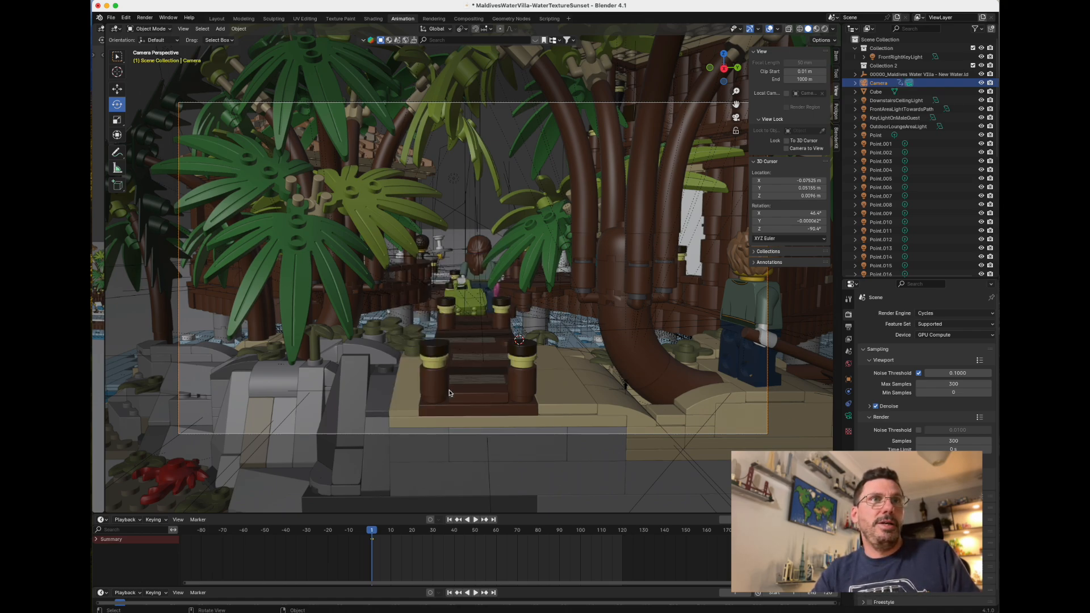
Go to the end frame 120 and leave the camera view to see the villa and its camera from above
left_click(493, 520)
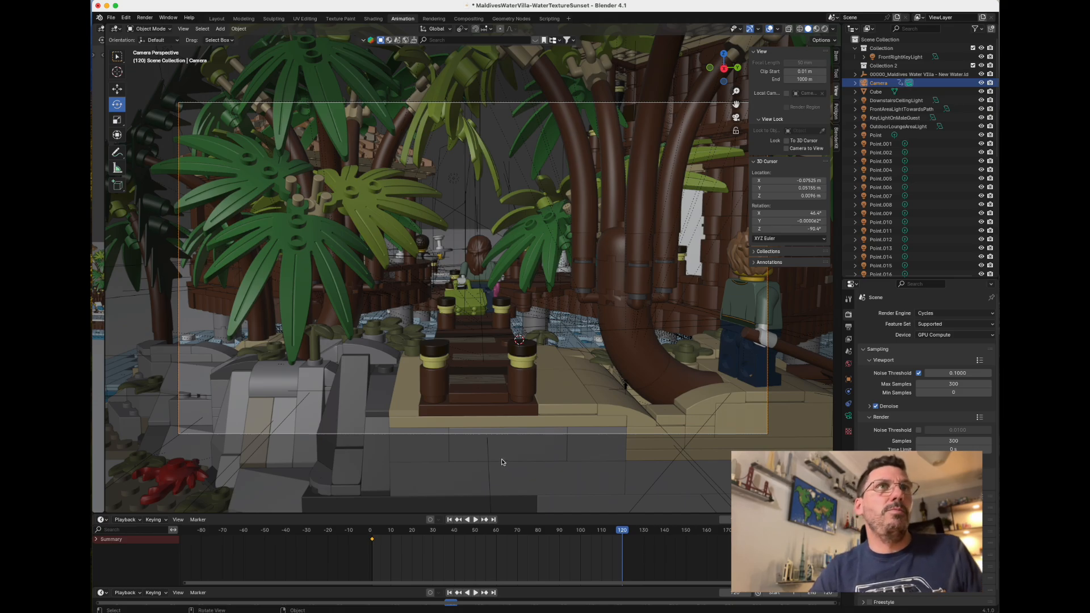
scroll(494, 396, "up", 10)
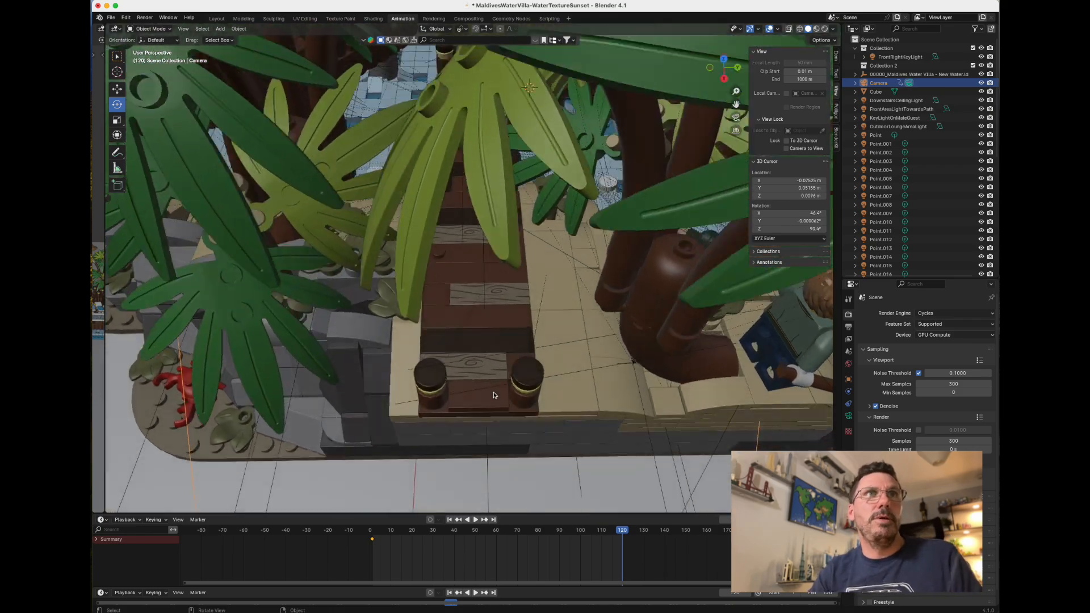
scroll(494, 395, "down", 10, "ctrl")
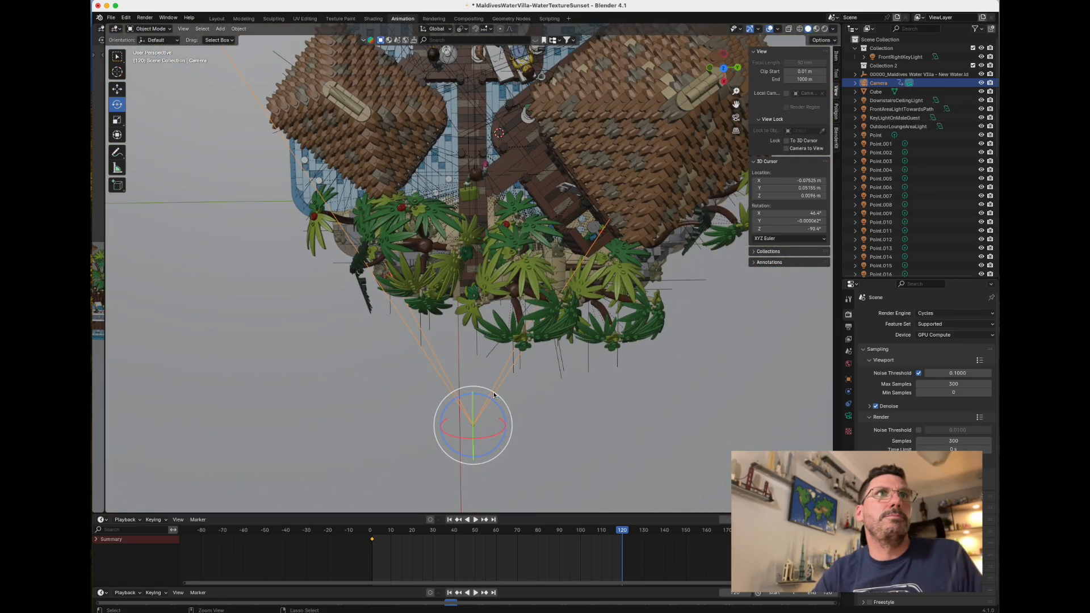
scroll(494, 395, "down", 1)
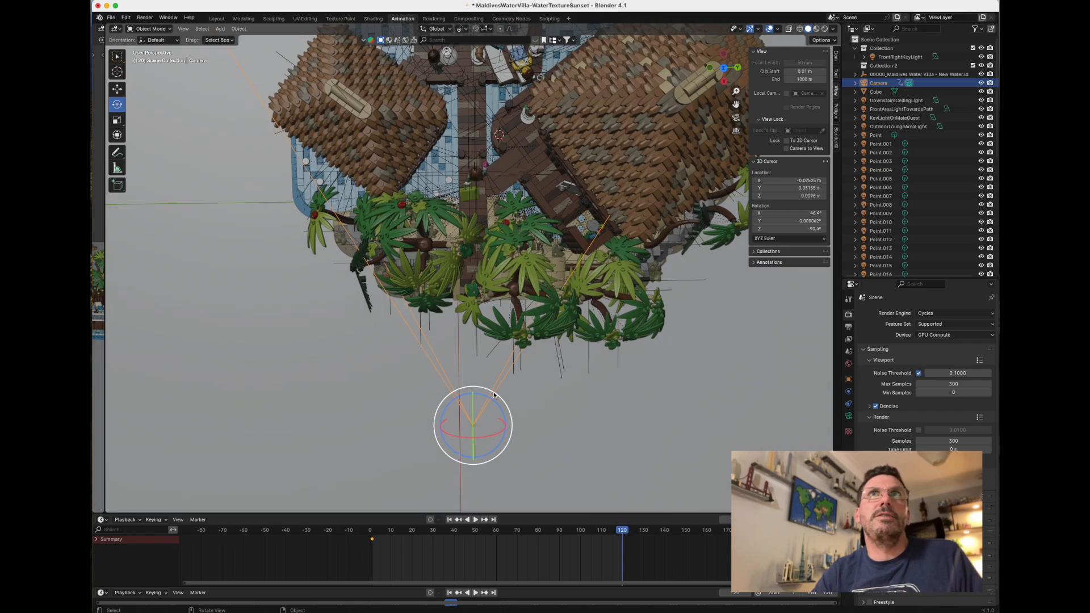
scroll(494, 396, "up", 3, "ctrl")
scroll(494, 395, "up", 1, "ctrl")
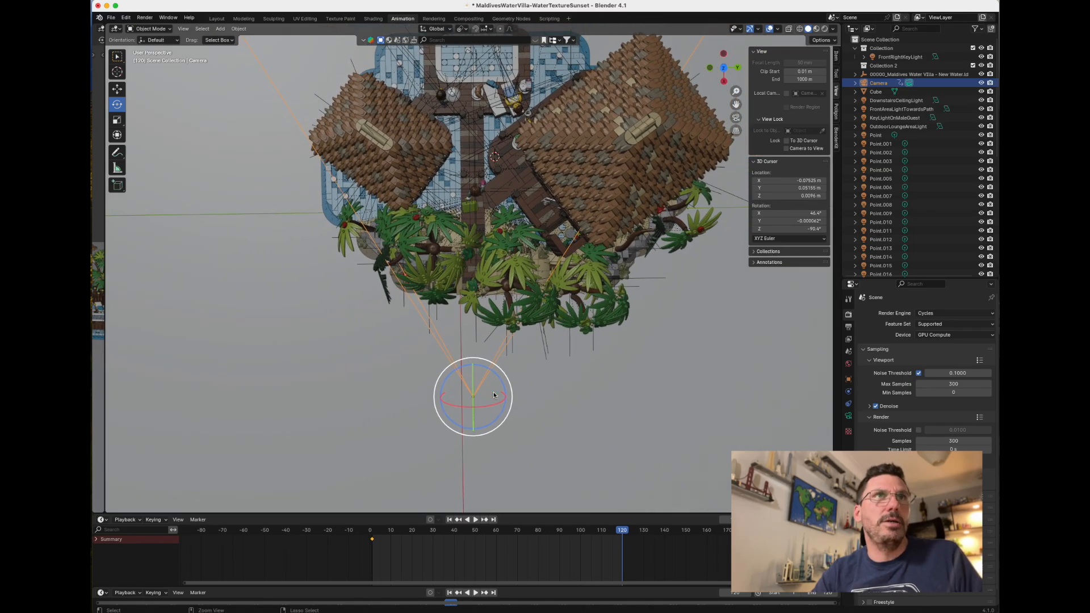
scroll(494, 395, "up", 3, "shift")
scroll(494, 396, "up", 1, "shift")
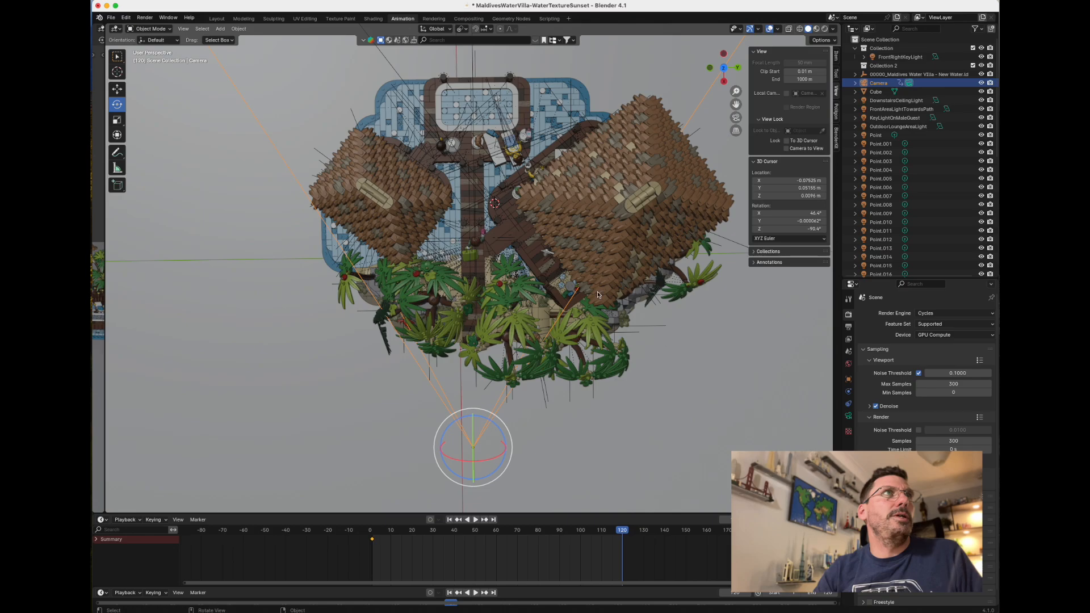
Move the camera about 0.42 m in the negative X direction, through the villa to the pool, and insert a Location keyframe at frame 120
left_click(117, 89)
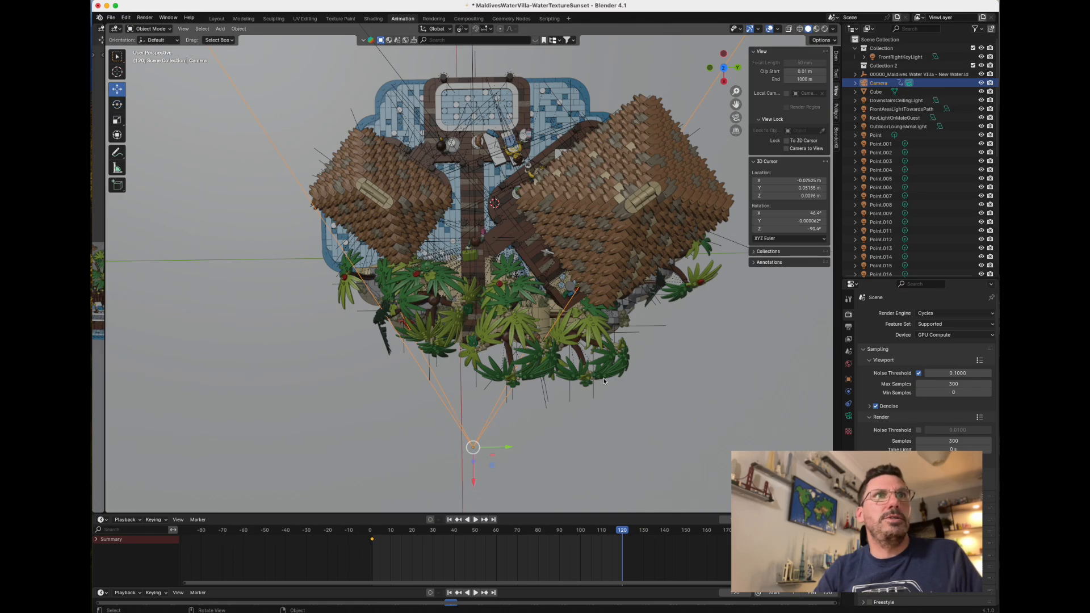
scroll(621, 382, "down", 2)
scroll(621, 383, "down", 10)
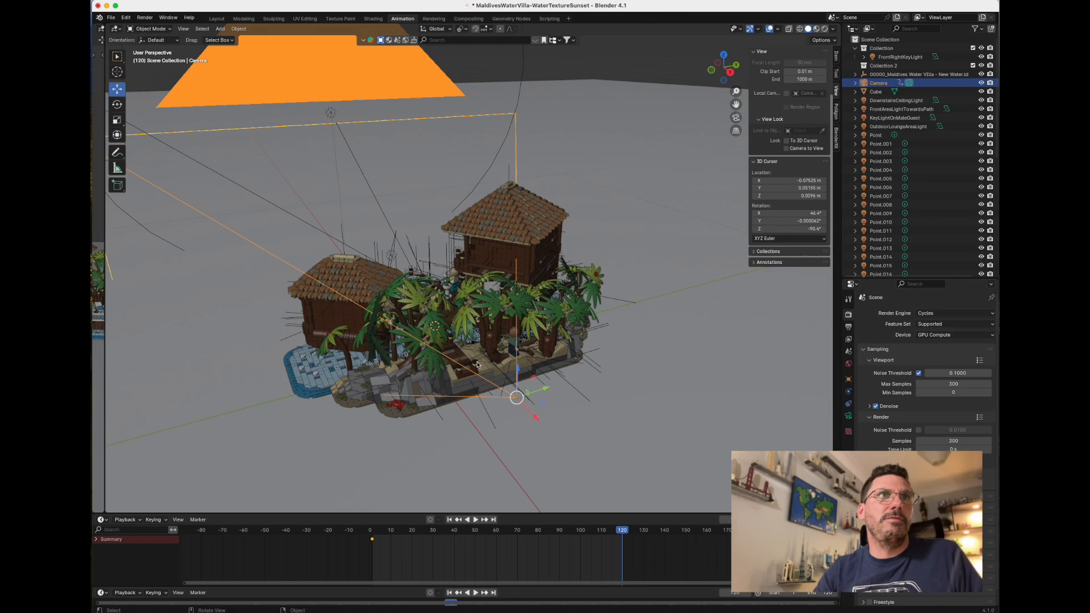
scroll(625, 348, "up", 10)
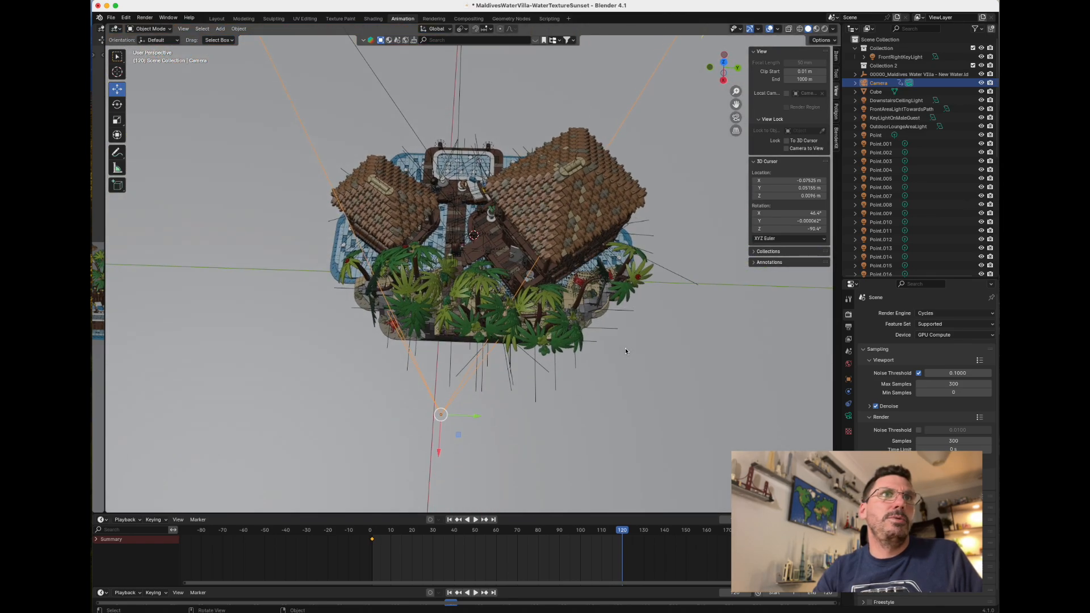
scroll(625, 349, "up", 8)
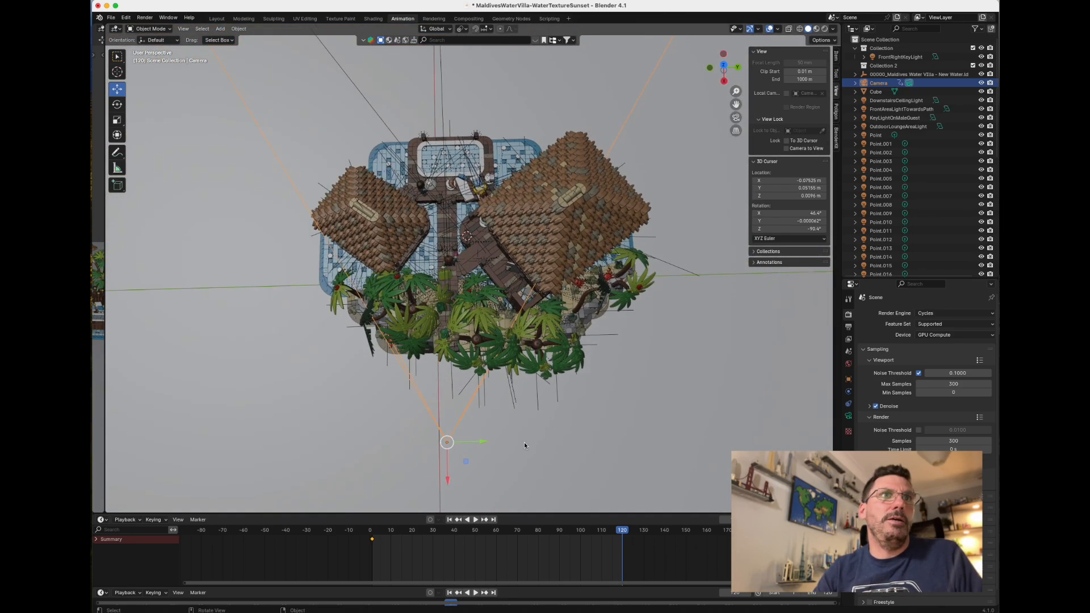
left_click_drag(448, 480, 446, 197)
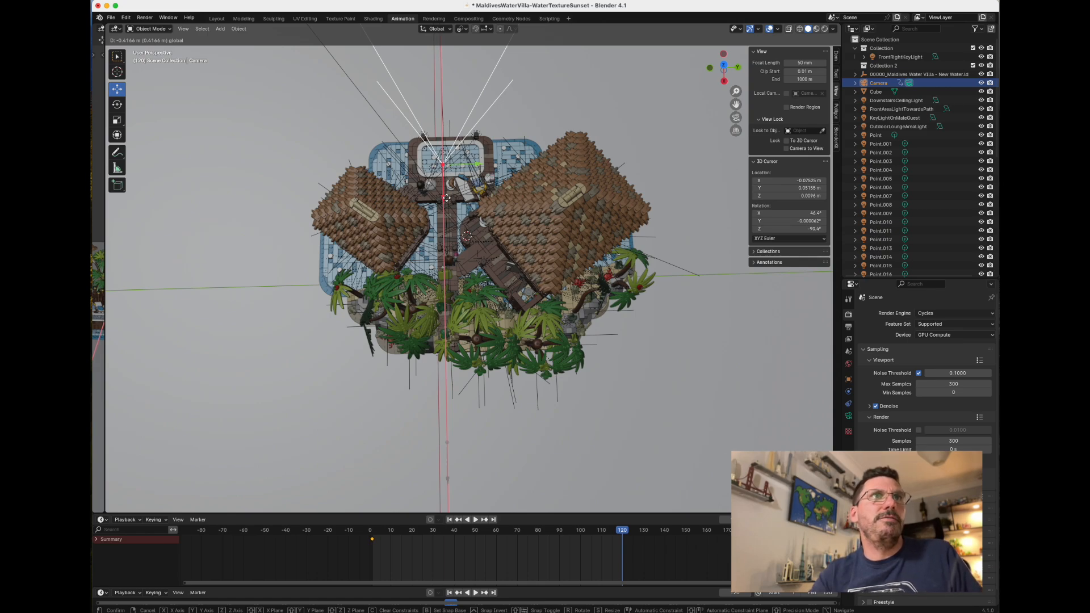
left_click_drag(447, 198, 447, 200)
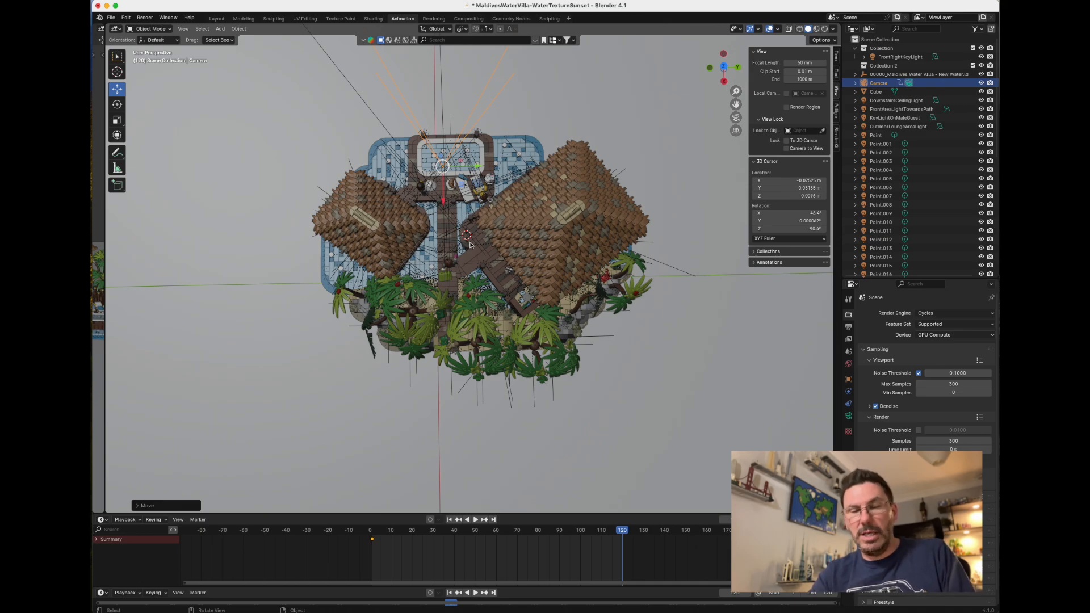
key("k")
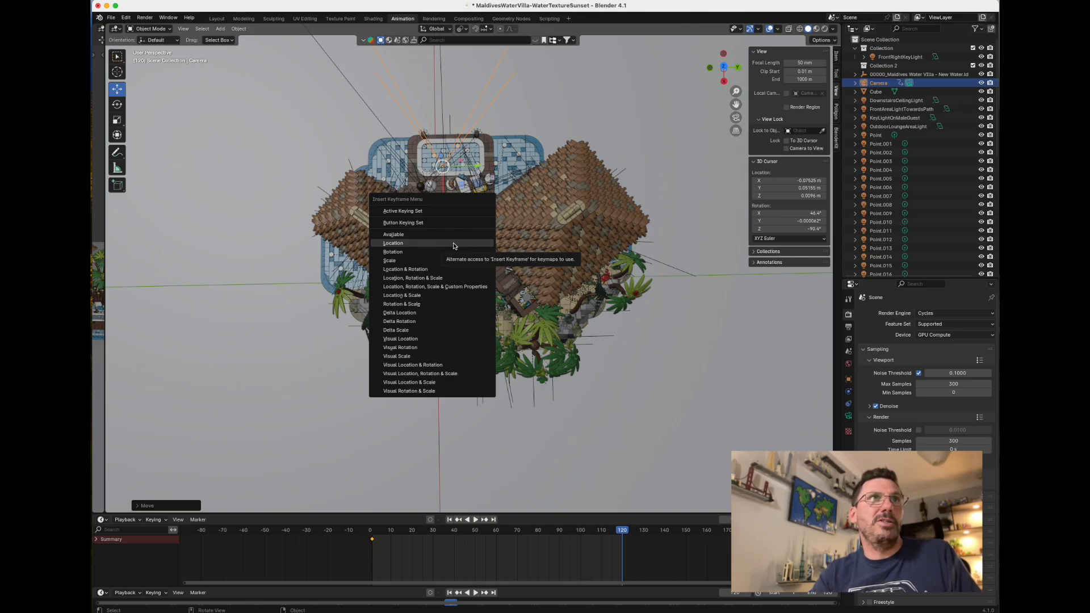
left_click(453, 246)
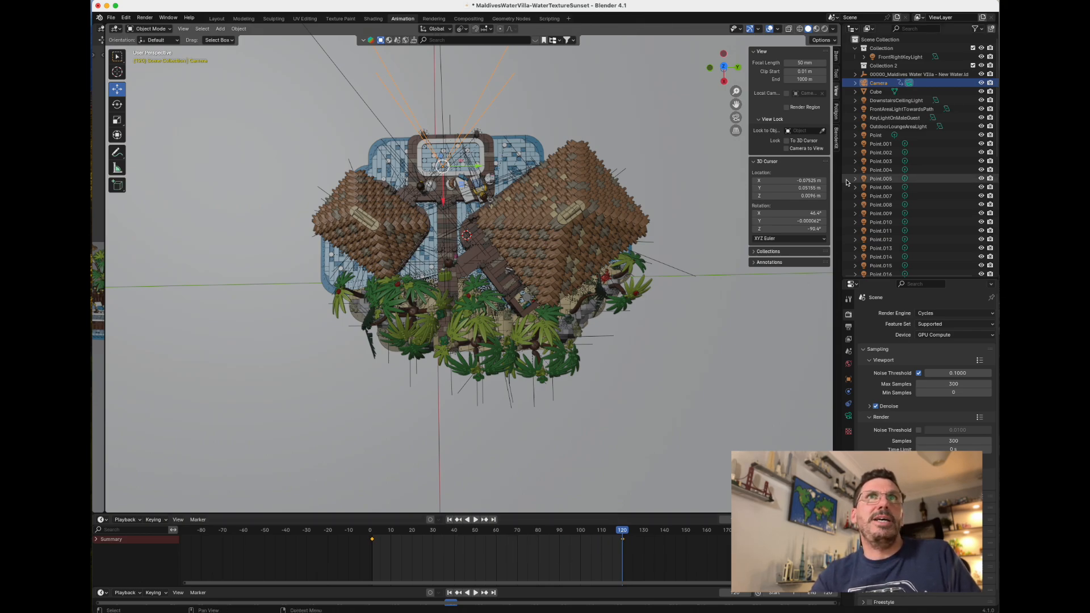
Preview the camera animation from frame 1 through the camera view, pausing partway, and return to frame 1
left_click(736, 118)
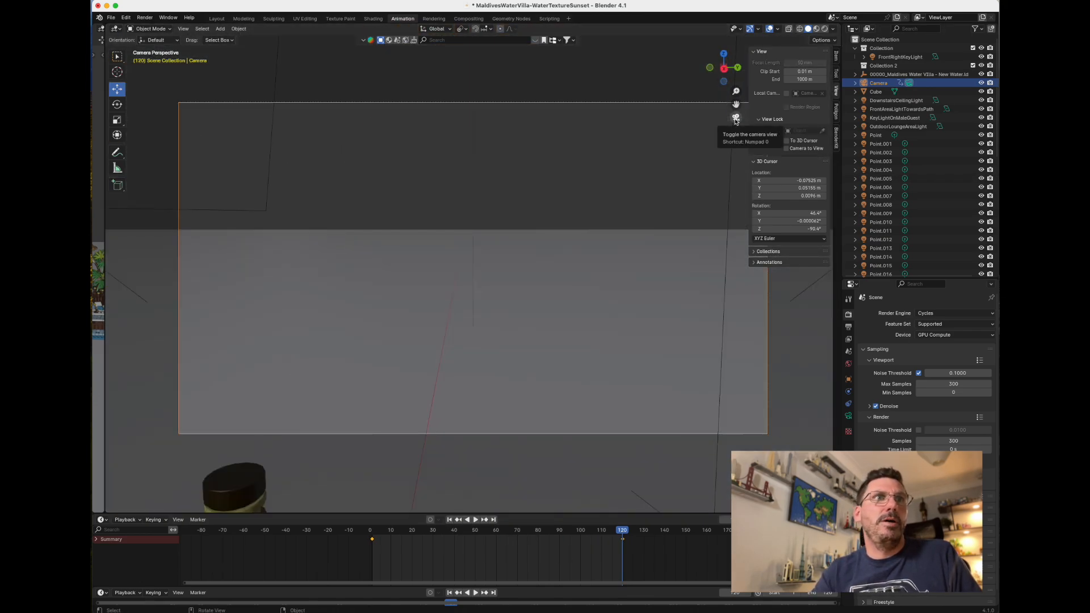
left_click(449, 520)
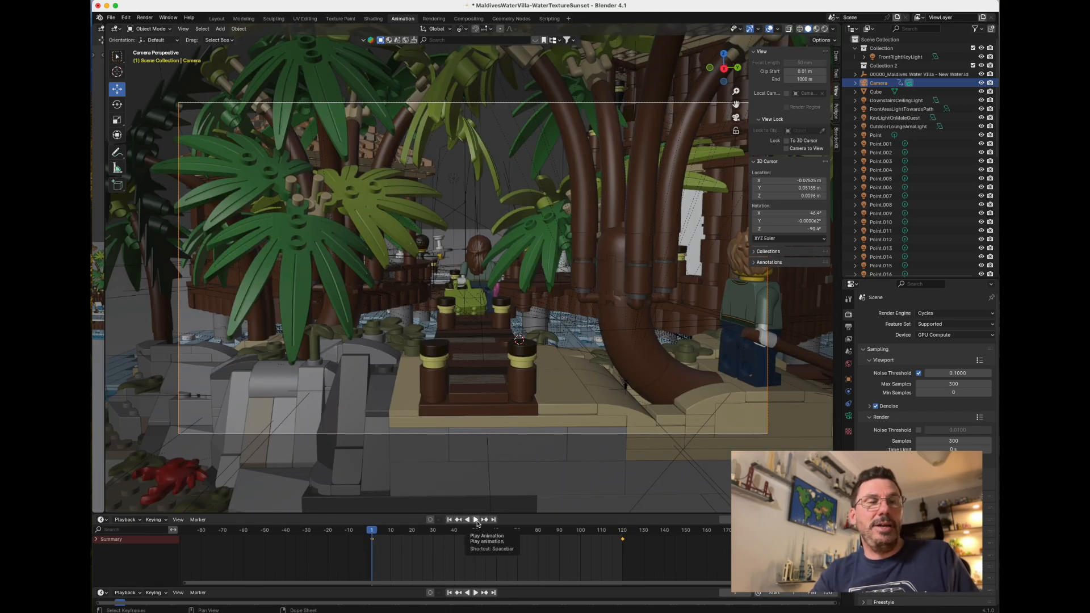
left_click(475, 520)
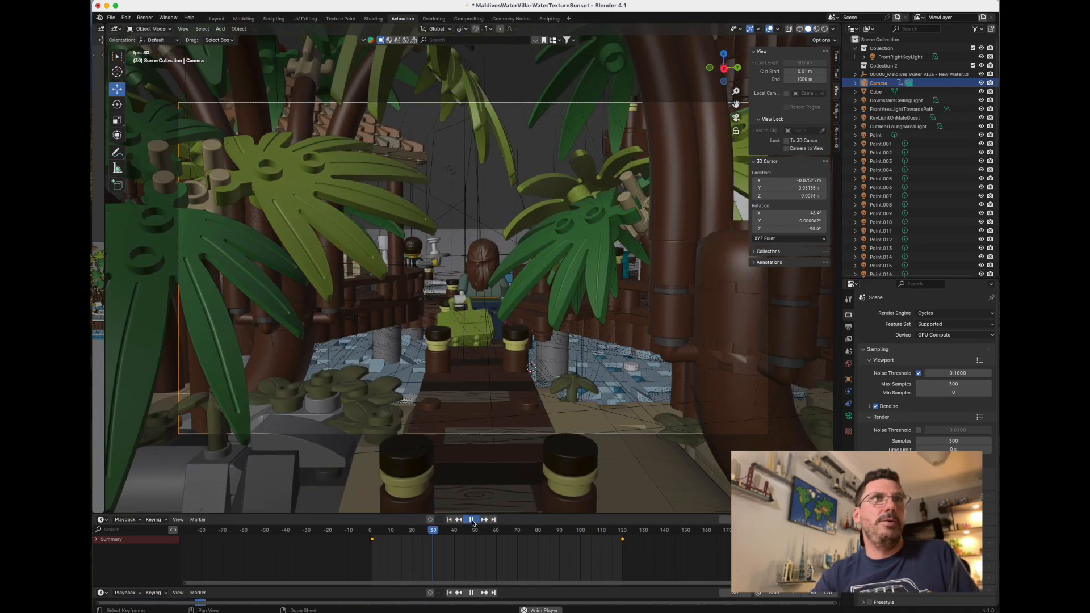
left_click(472, 520)
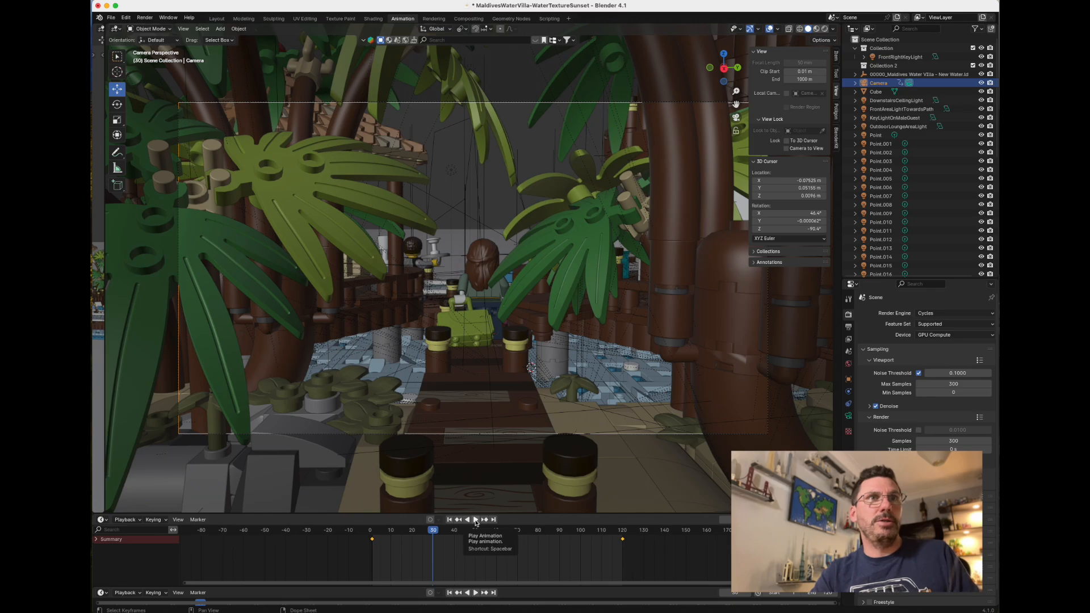
left_click(476, 520)
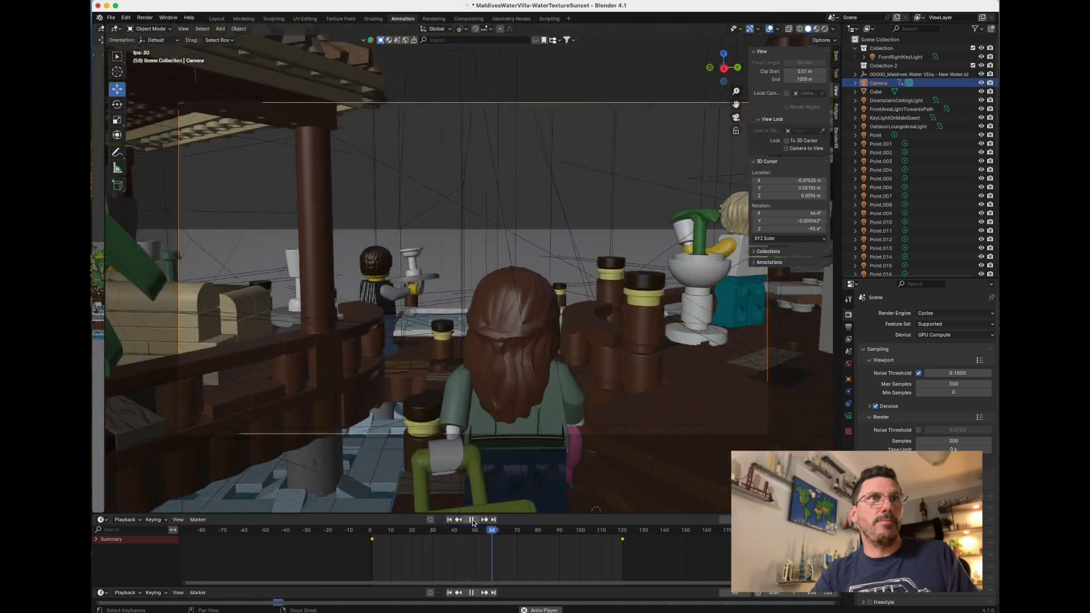
left_click(473, 520)
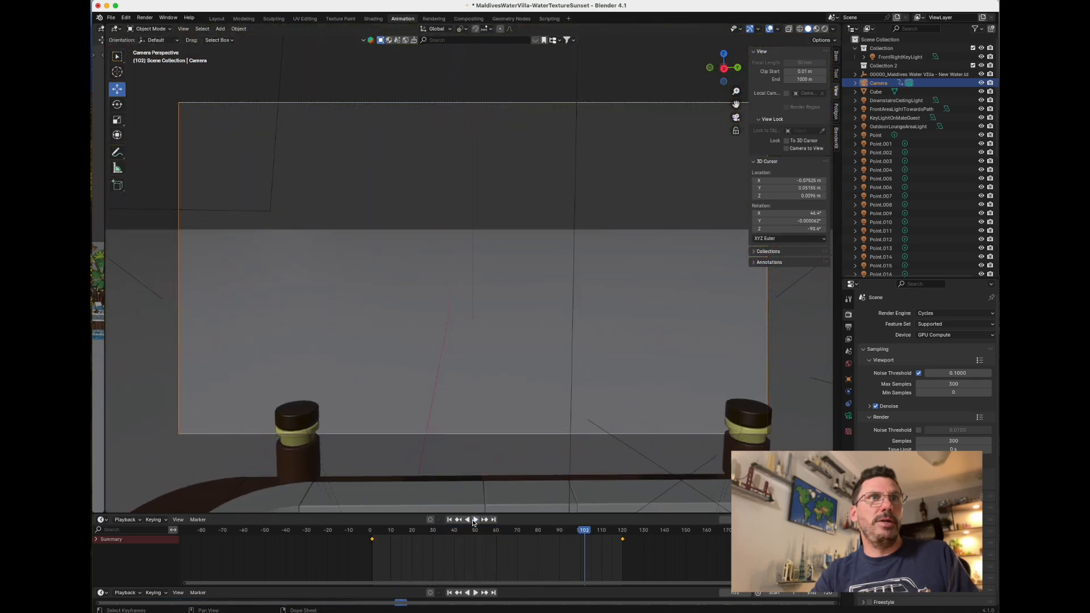
left_click(449, 520)
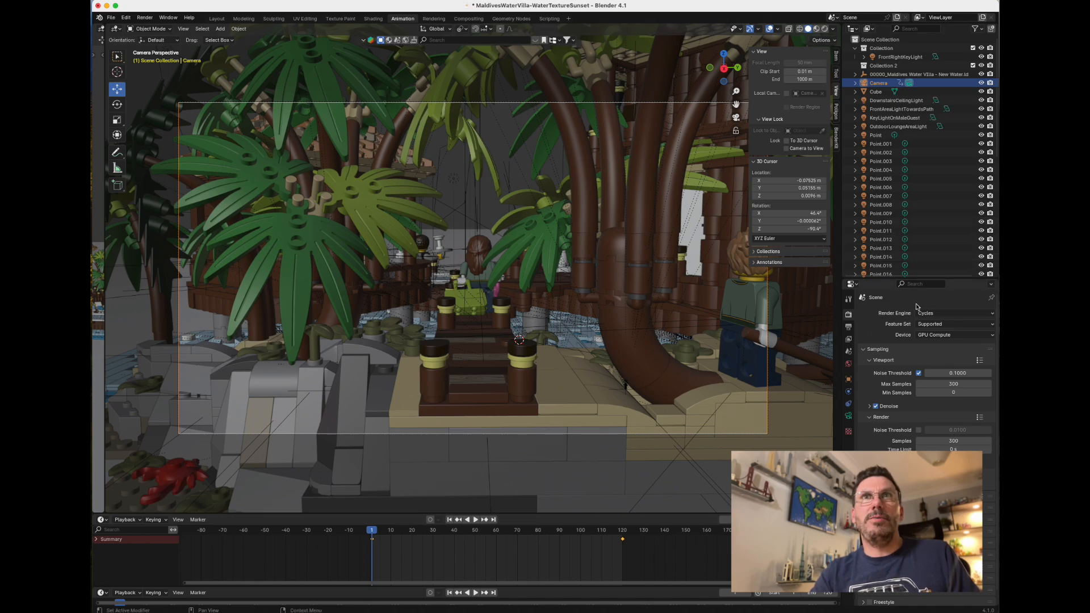
Set the render output folder to Source Images inside the Zooming Through Model animation folder
left_click(848, 328)
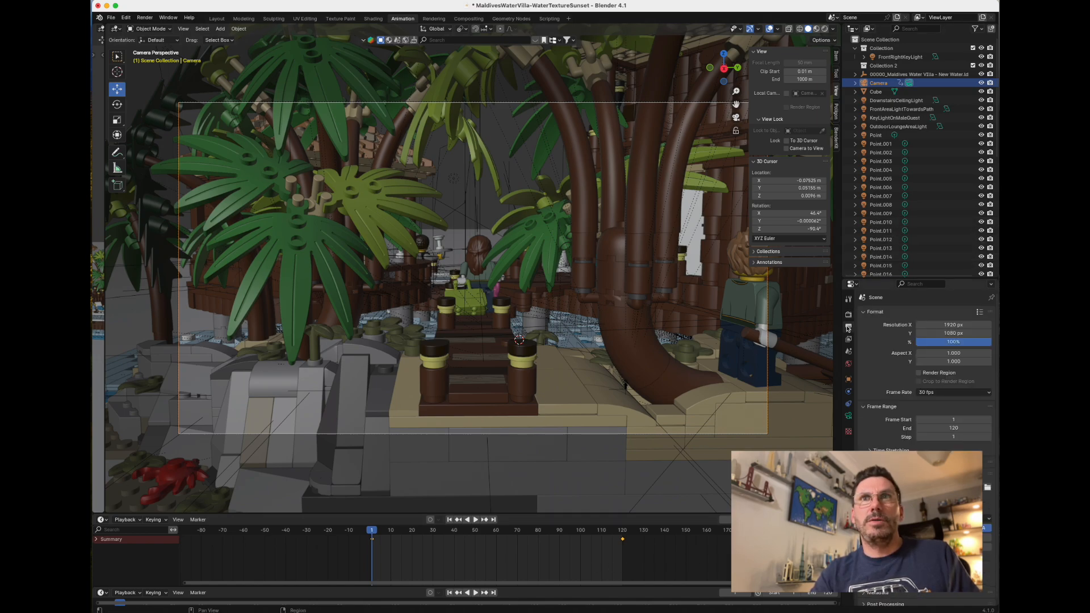
left_click(987, 488)
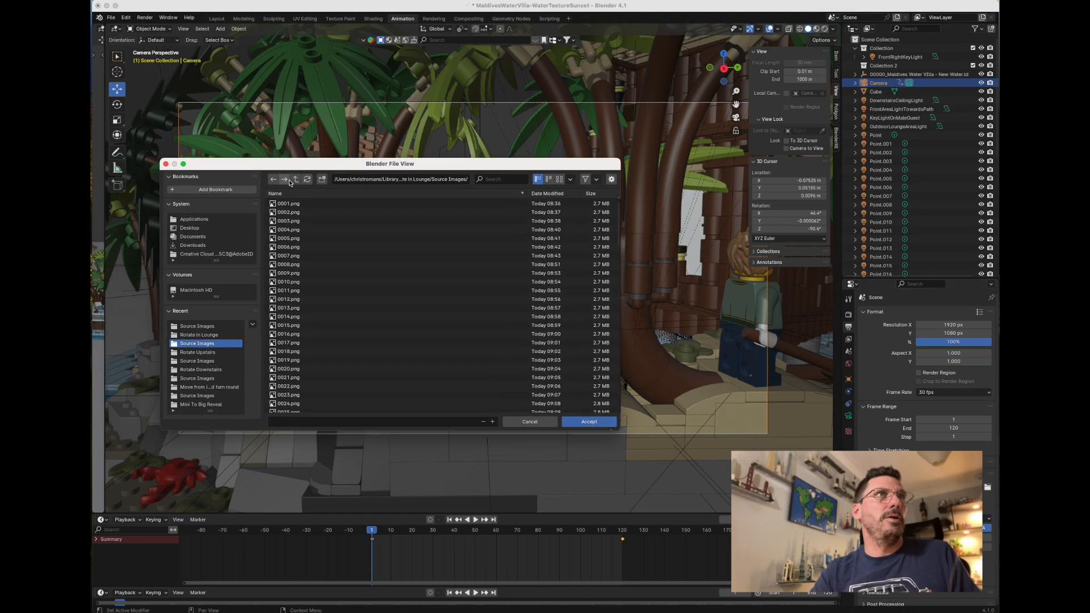
left_click(295, 180)
left_click(296, 180)
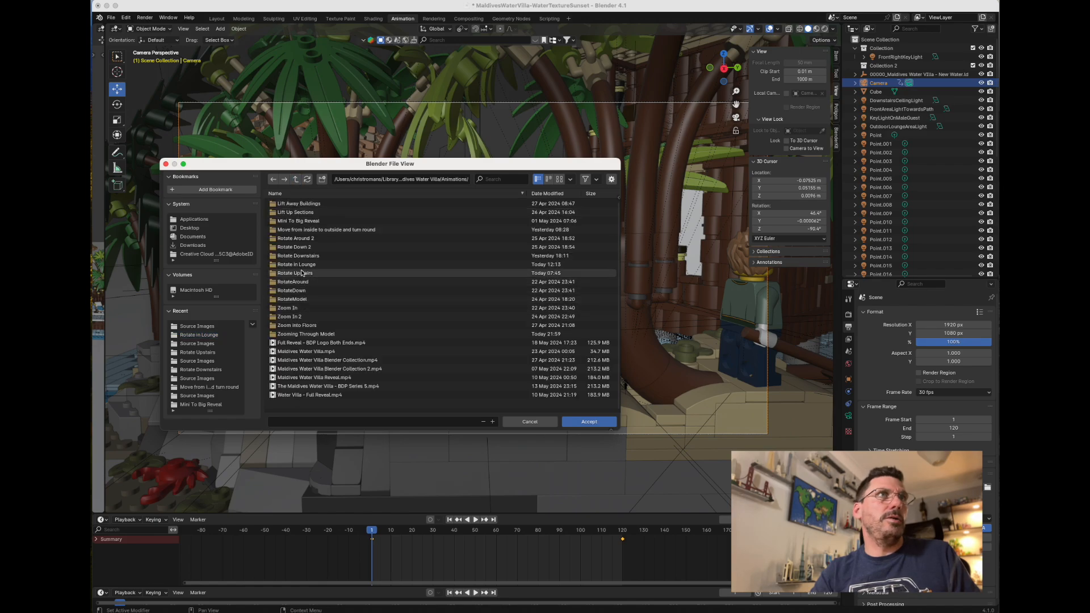
left_click(289, 335)
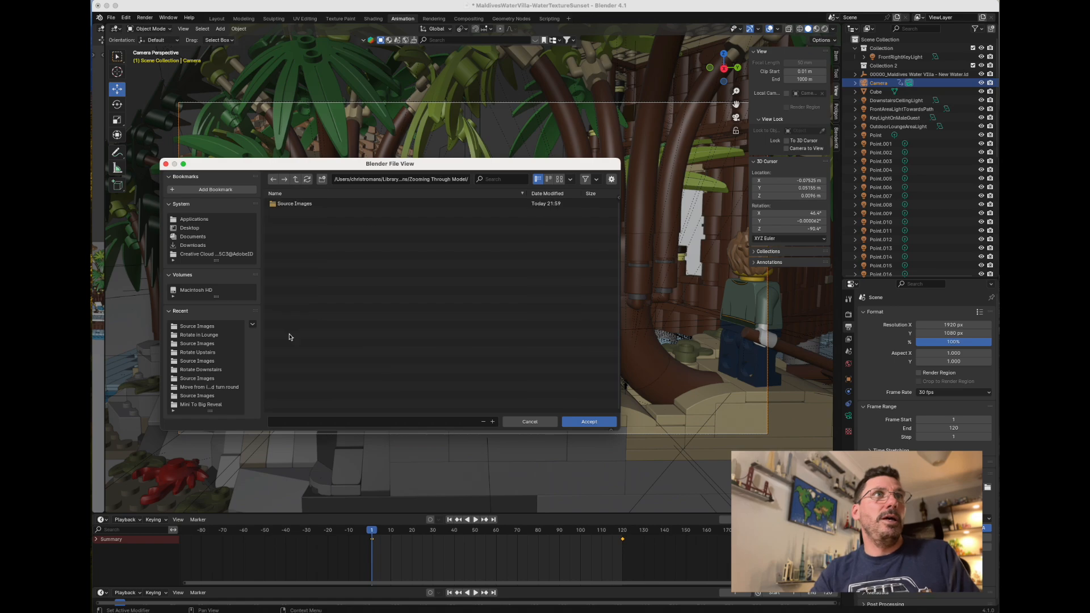
double_click(295, 203)
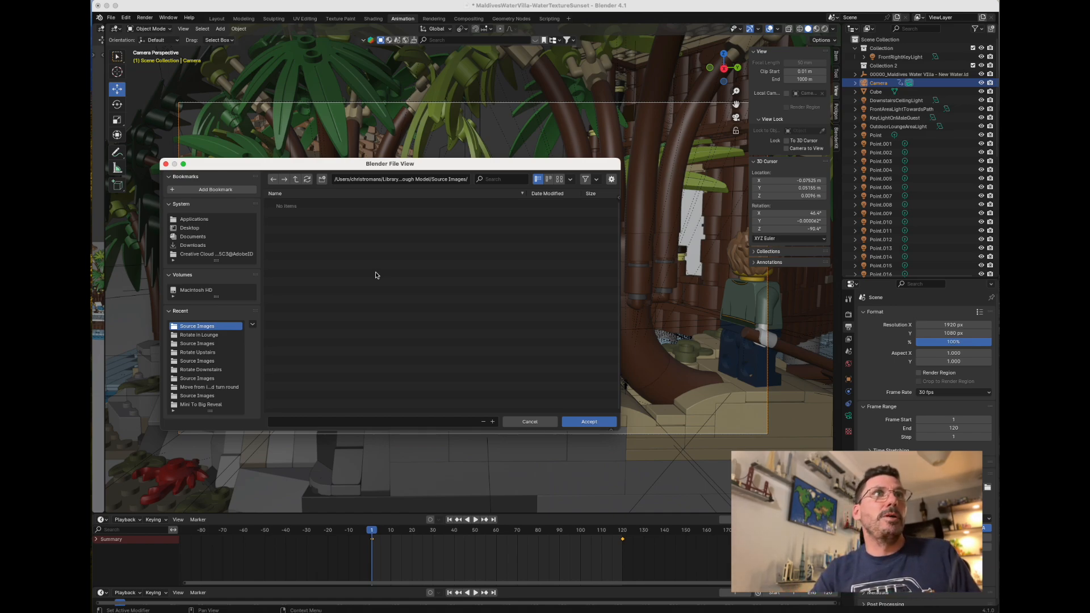
left_click(583, 423)
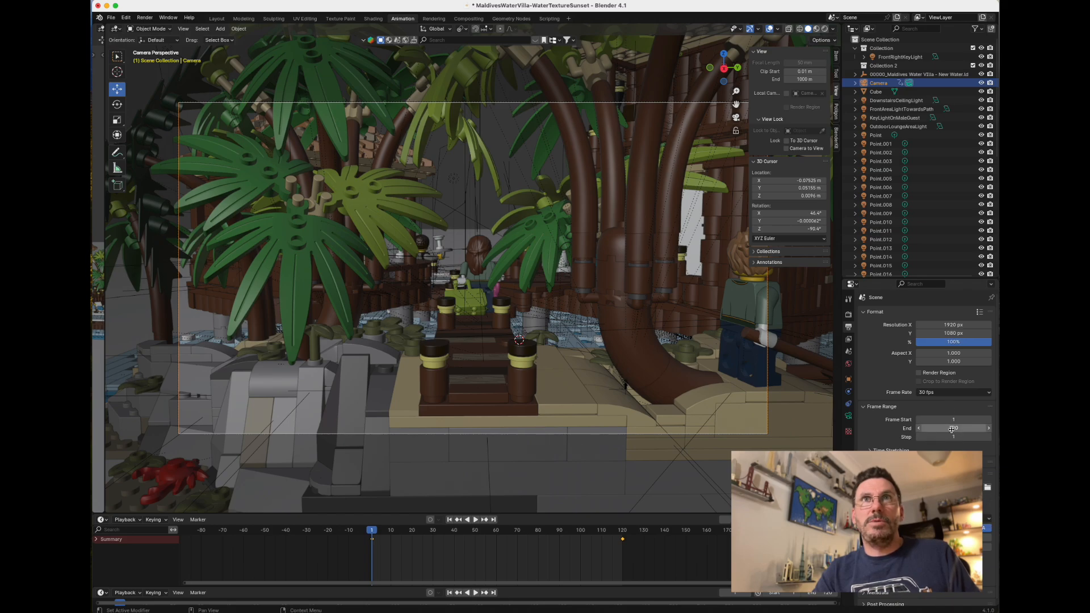
Check the Cycles render sampling settings and start rendering the animation
left_click(849, 316)
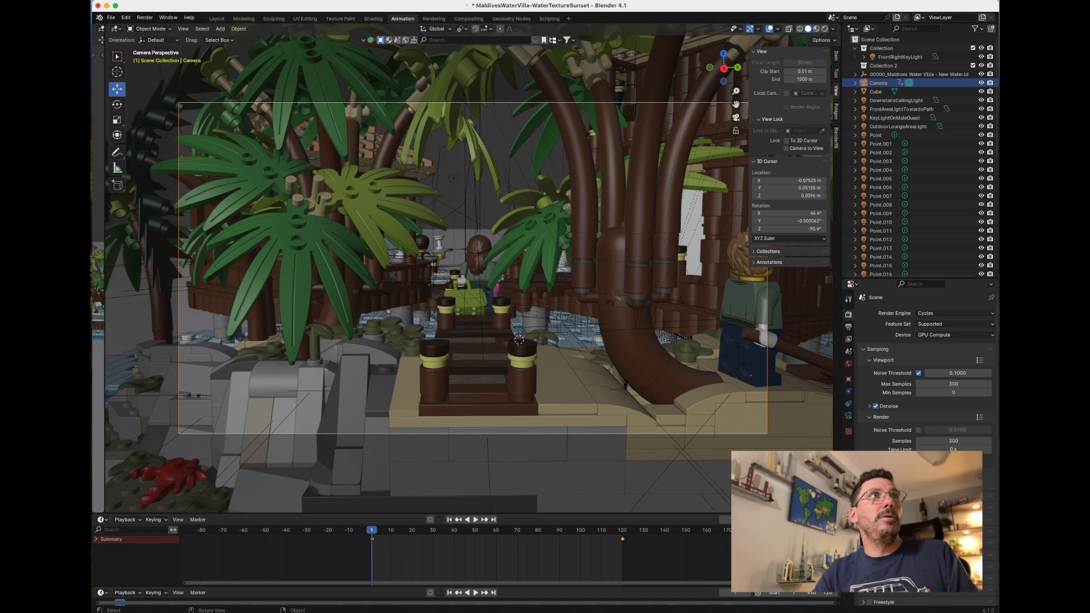
left_click(145, 19)
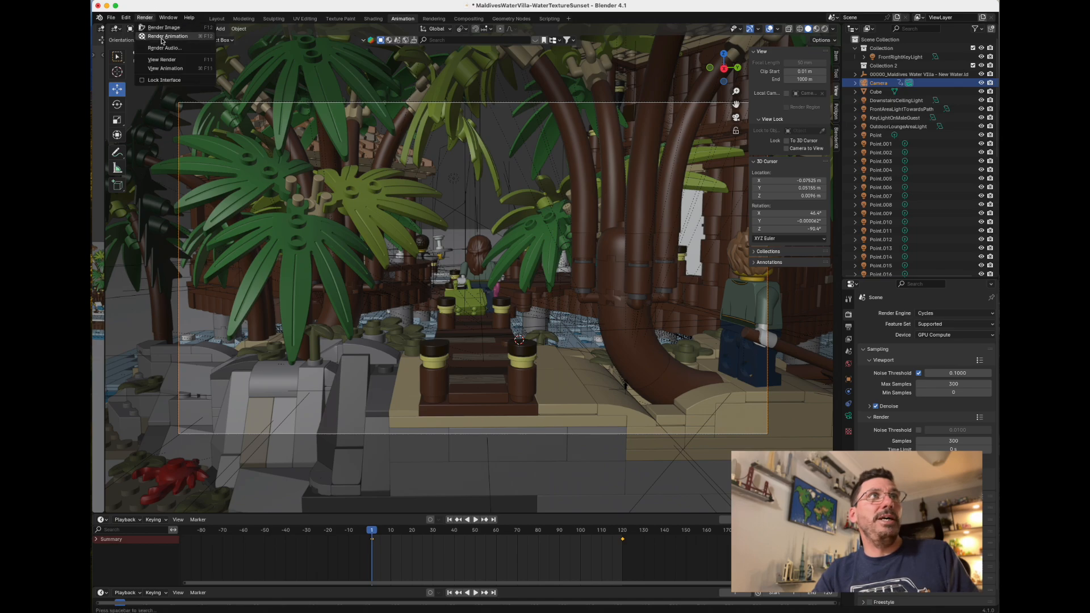